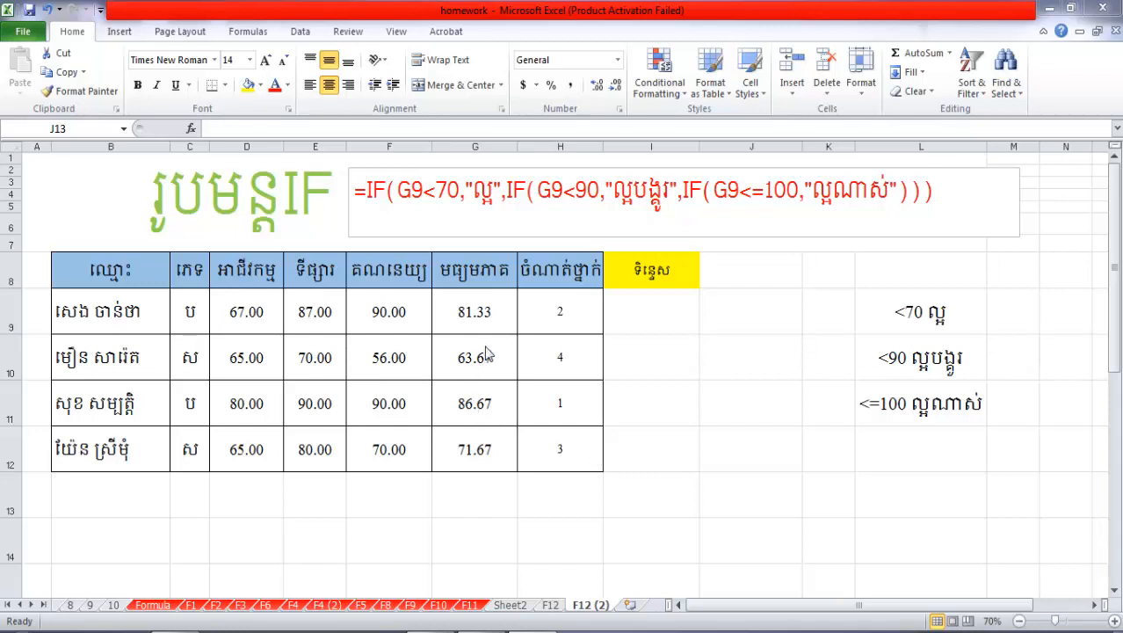
On sheet F12, replace the function name in the green title with IF so it reads រូបមន្តIF
left_click(403, 209)
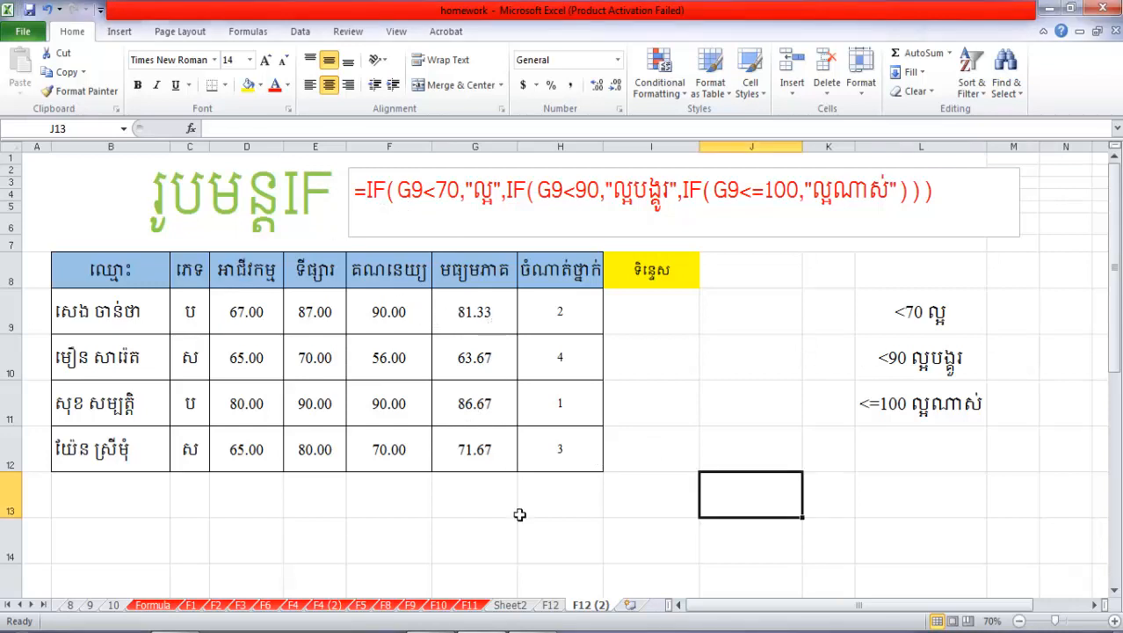
left_click(511, 604)
left_click(546, 605)
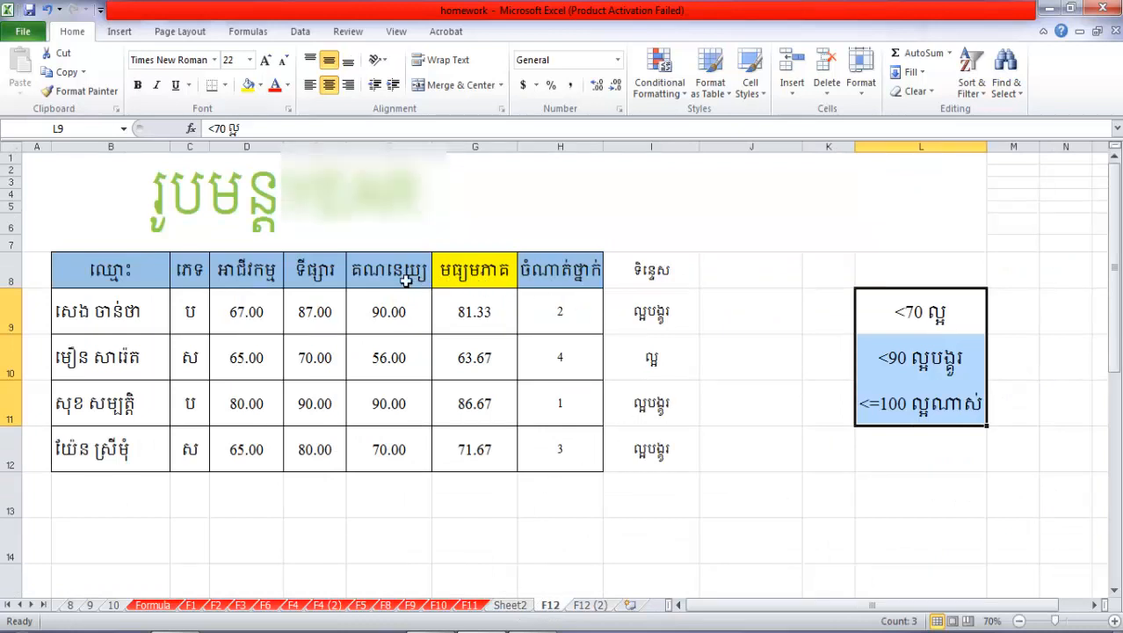
double_click(408, 213)
left_click_drag(417, 251, 300, 250)
key("BackSpace")
type("IF")
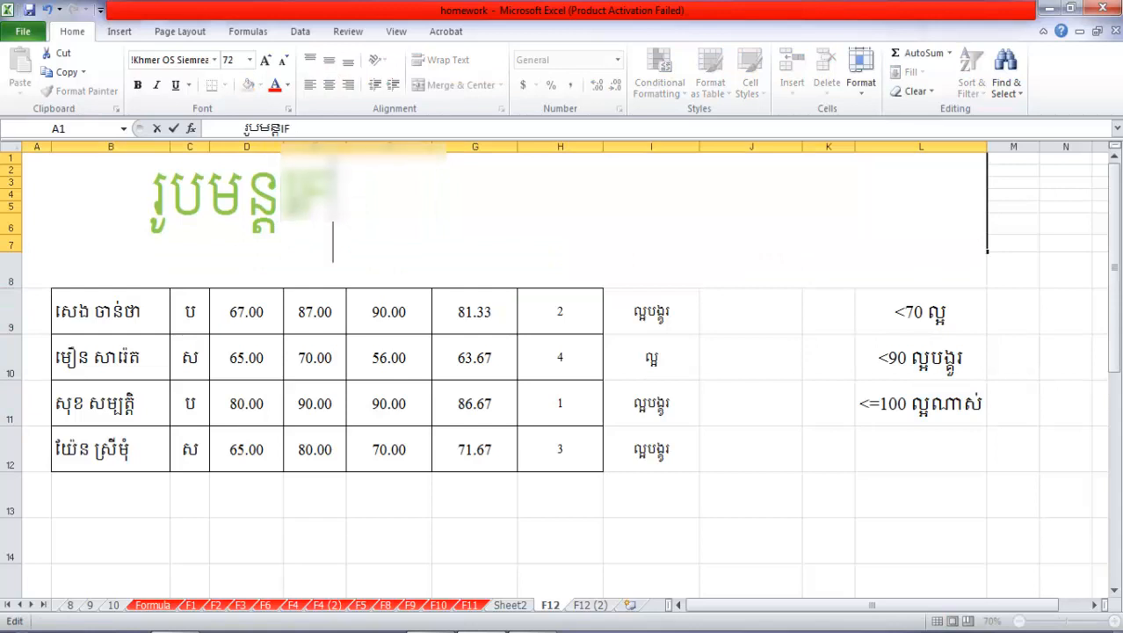
left_click(447, 358)
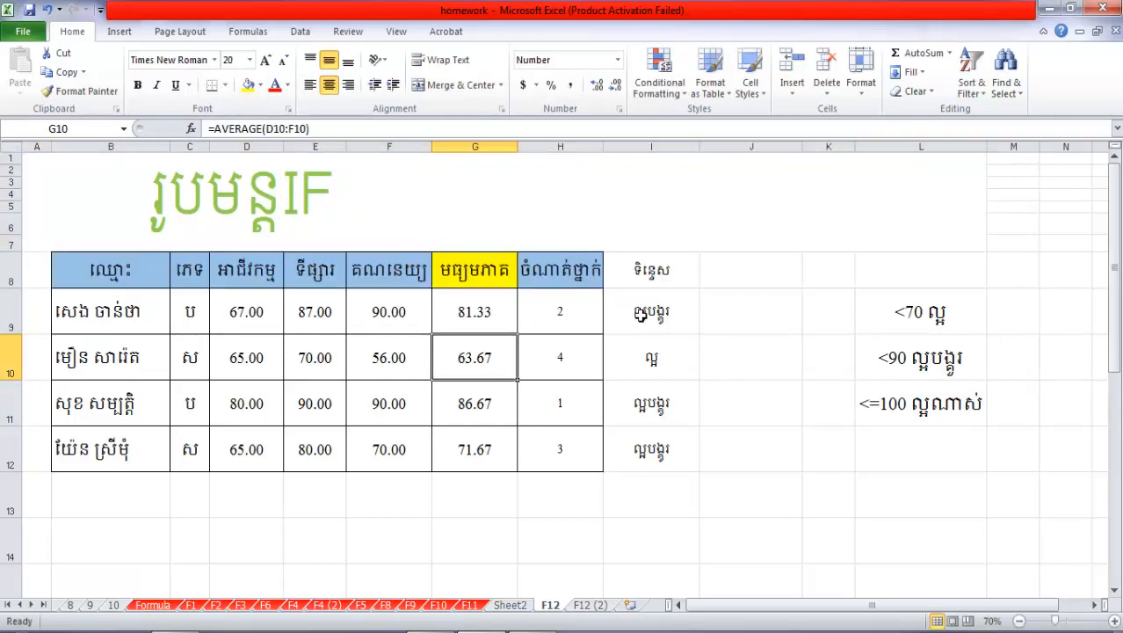
Label cell H13 below the rank column with RANK and enlarge its font
left_click_drag(655, 311, 654, 439)
left_click(565, 357)
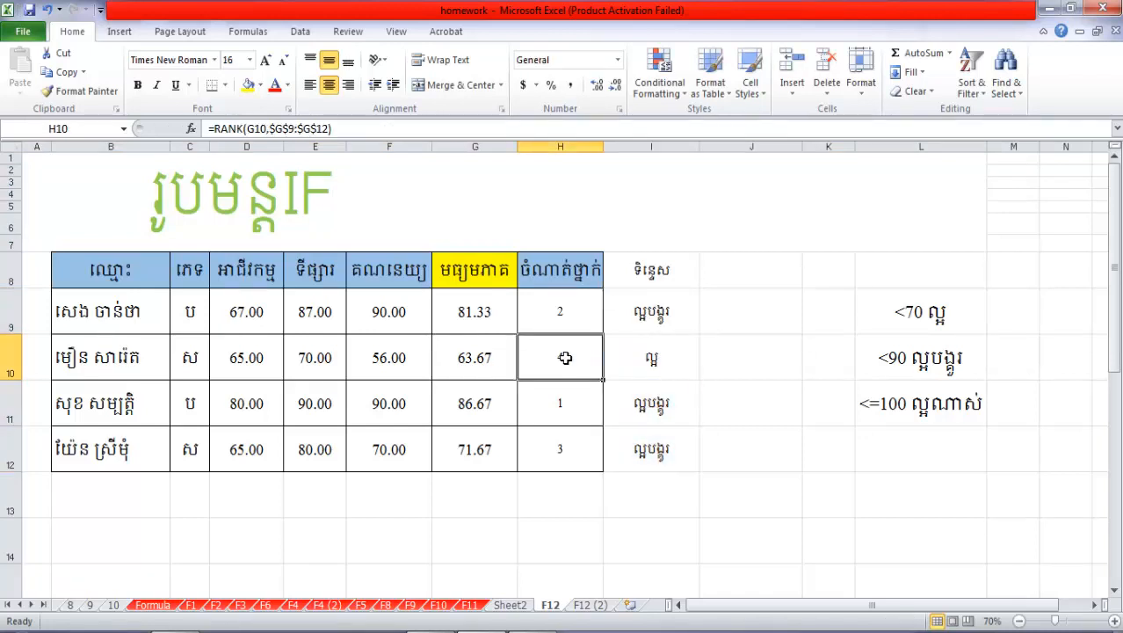
left_click(576, 309)
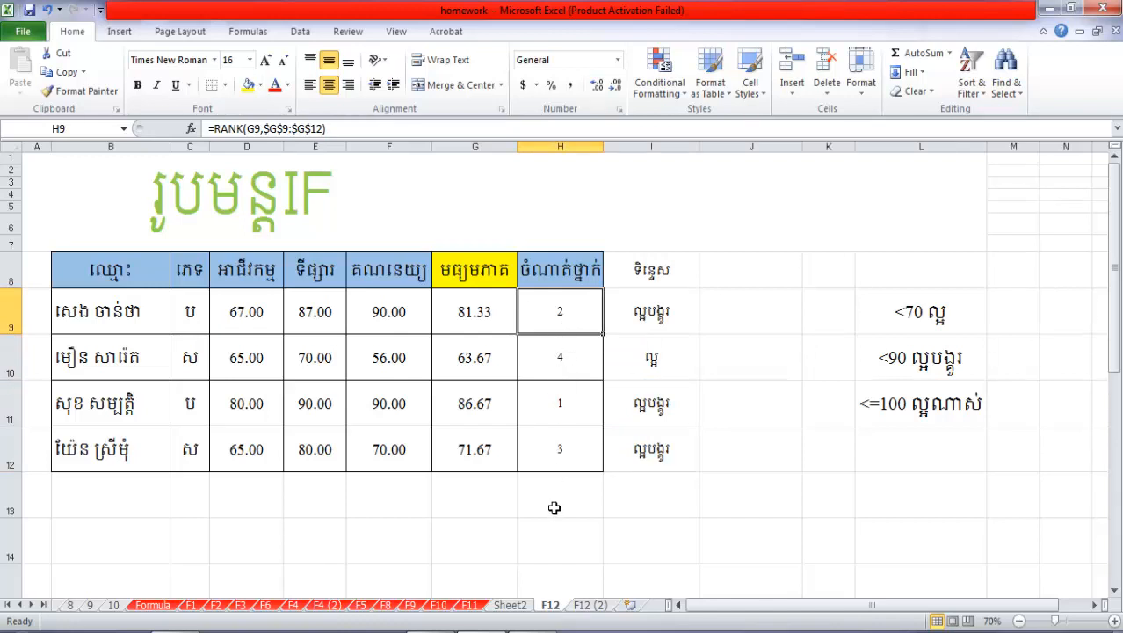
left_click(552, 504)
type("R")
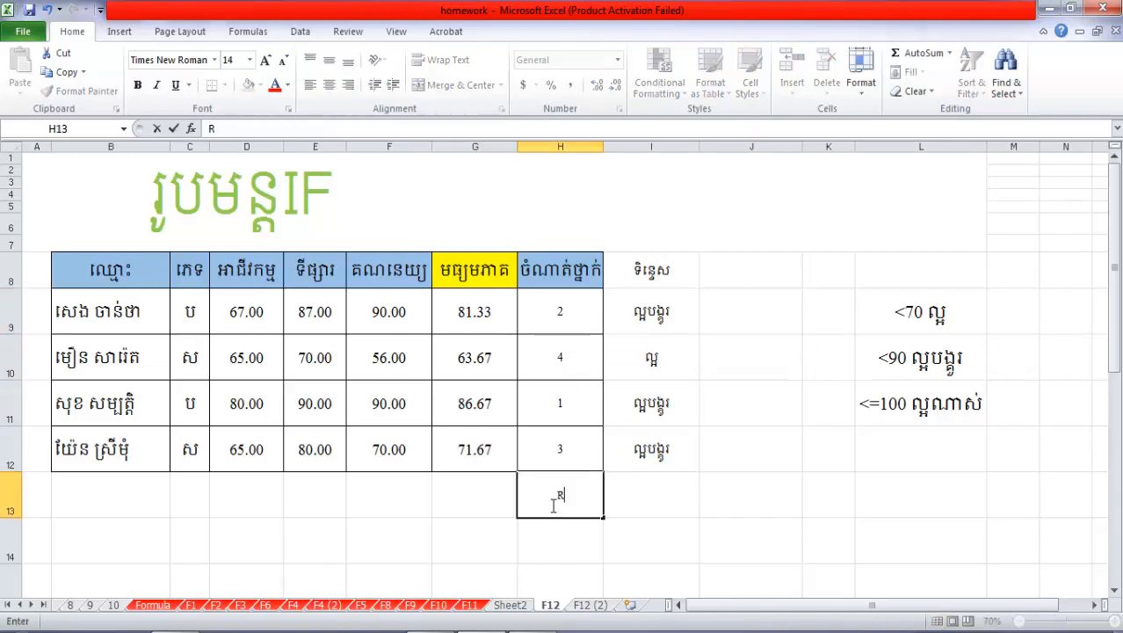
type("ANK")
key("Return")
left_click(595, 494)
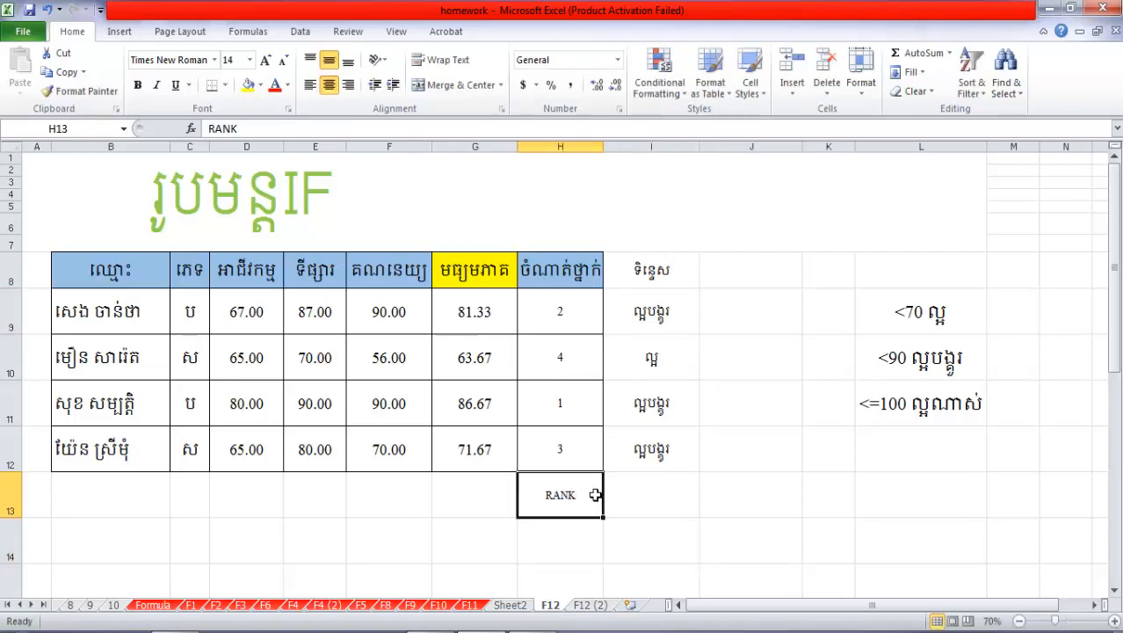
left_click(265, 59)
left_click(266, 60)
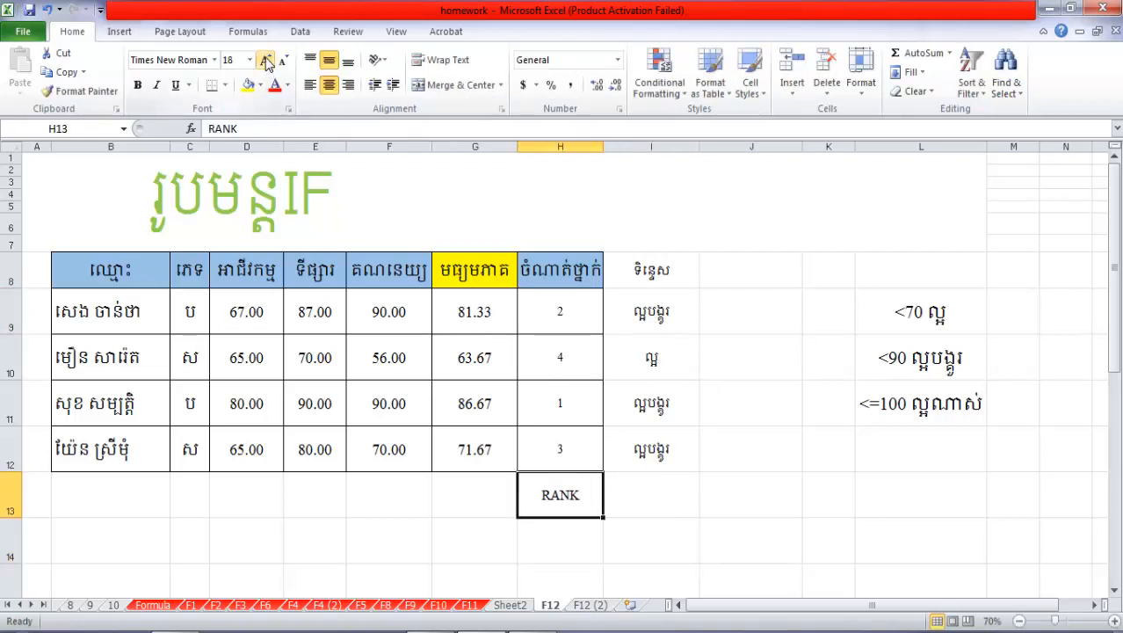
left_click(265, 60)
left_click(265, 59)
Label cell I13 below the remarks column with IF and enlarge its font
left_click(657, 503)
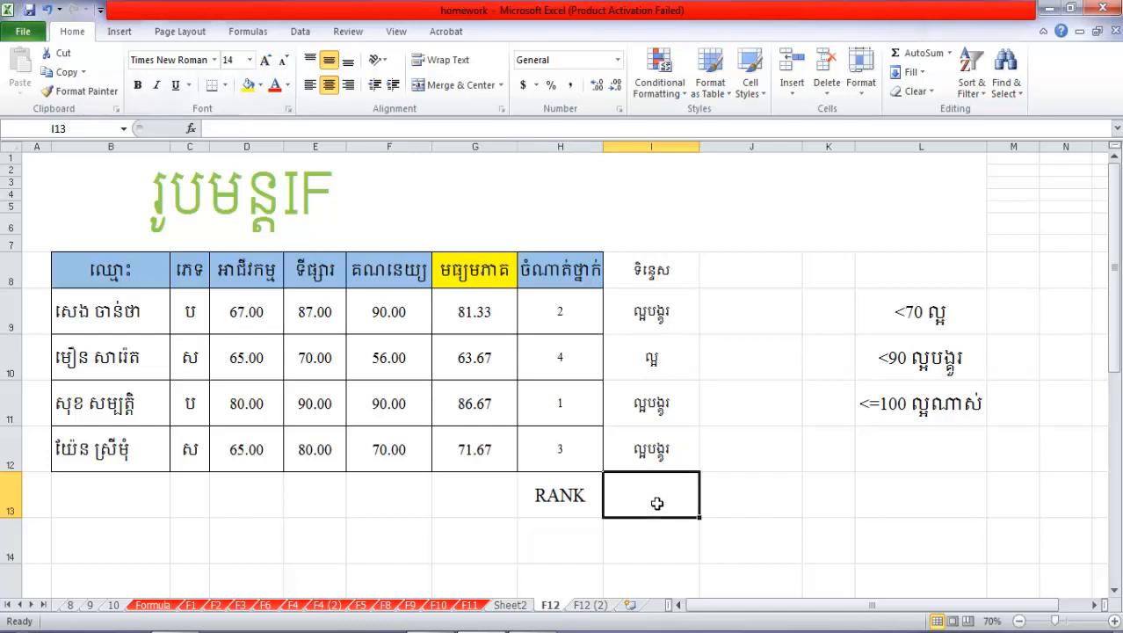
type("IF")
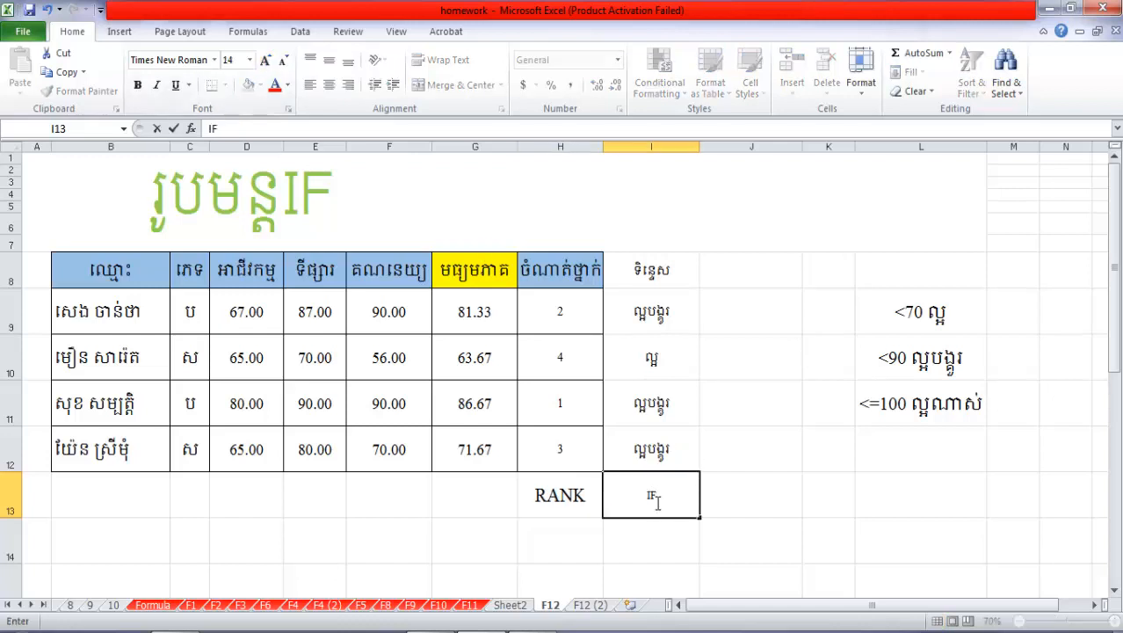
left_click(746, 526)
left_click(681, 504)
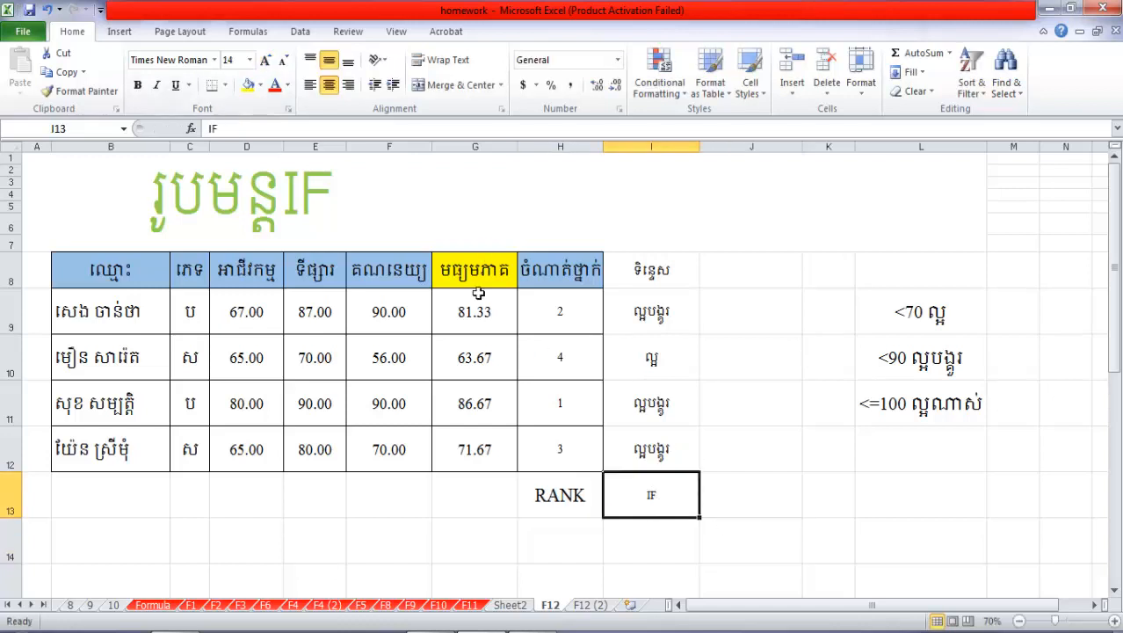
left_click(265, 59)
left_click(265, 60)
left_click(265, 60)
left_click(265, 60)
left_click(265, 60)
left_click(265, 60)
left_click(265, 60)
left_click(658, 422)
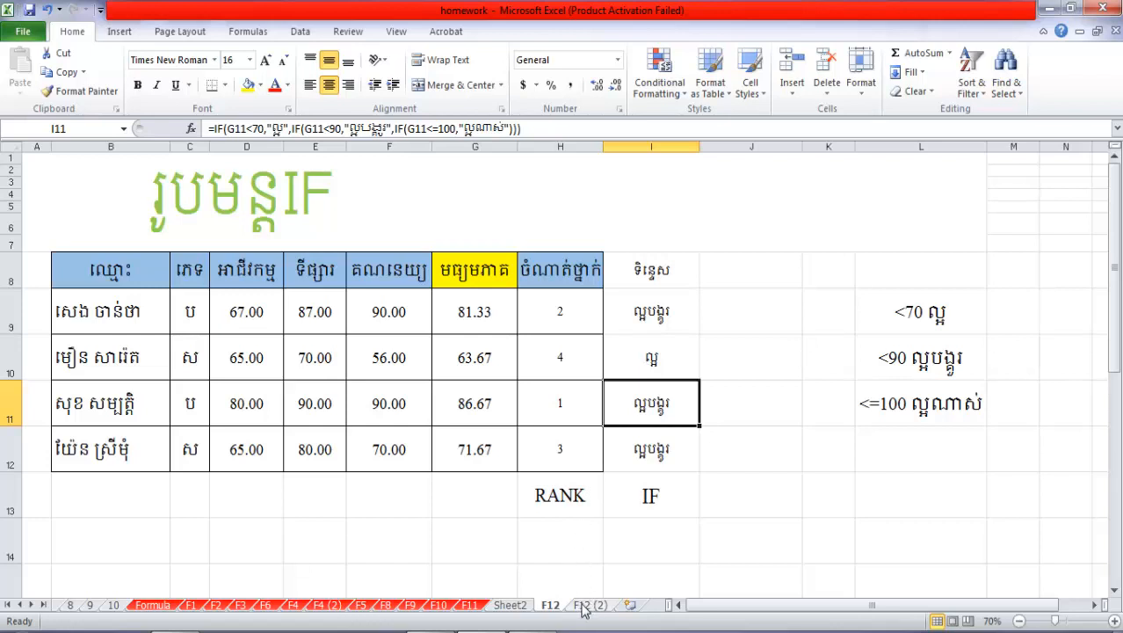
Highlight the grading criteria in L9:L11 on sheet F12 with a yellow fill
left_click(633, 462)
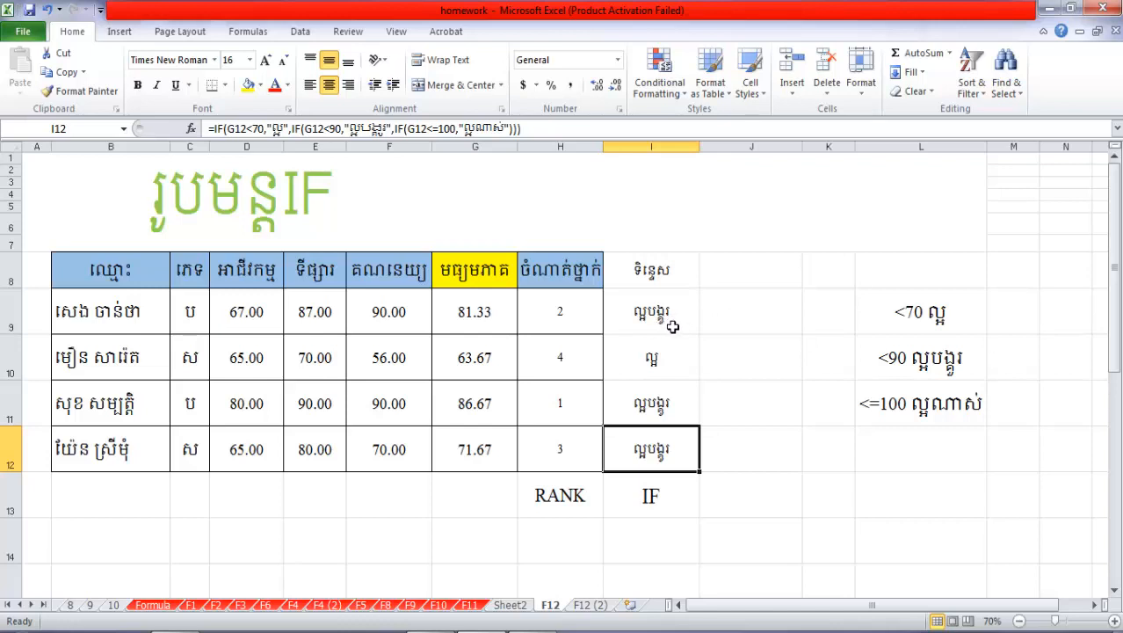
key("F10")
left_click_drag(914, 309, 921, 387)
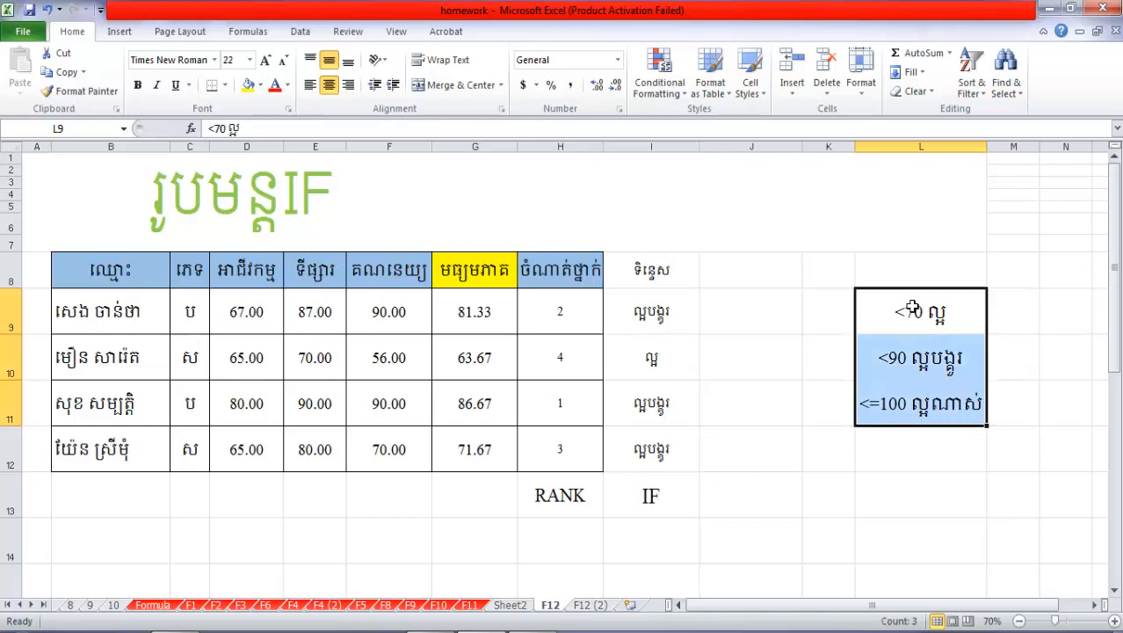
left_click(250, 88)
left_click(872, 384)
left_click(832, 406)
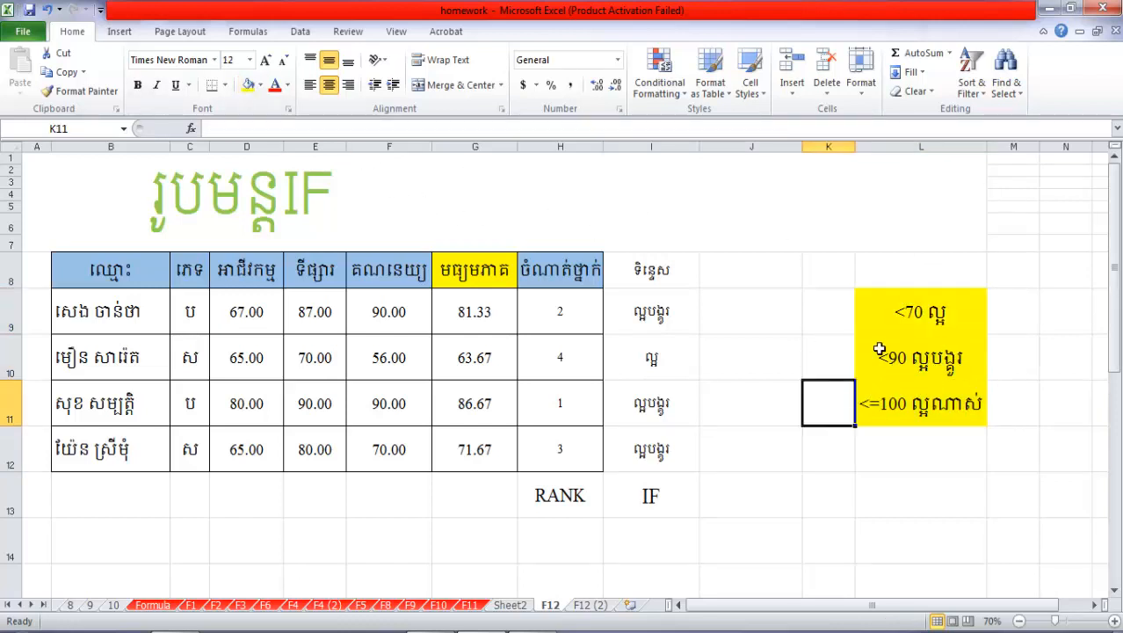
Switch to sheet F12 (2) and fill its grading criteria cells L9:L11 with yellow
left_click(584, 606)
left_click(643, 403)
left_click(656, 328)
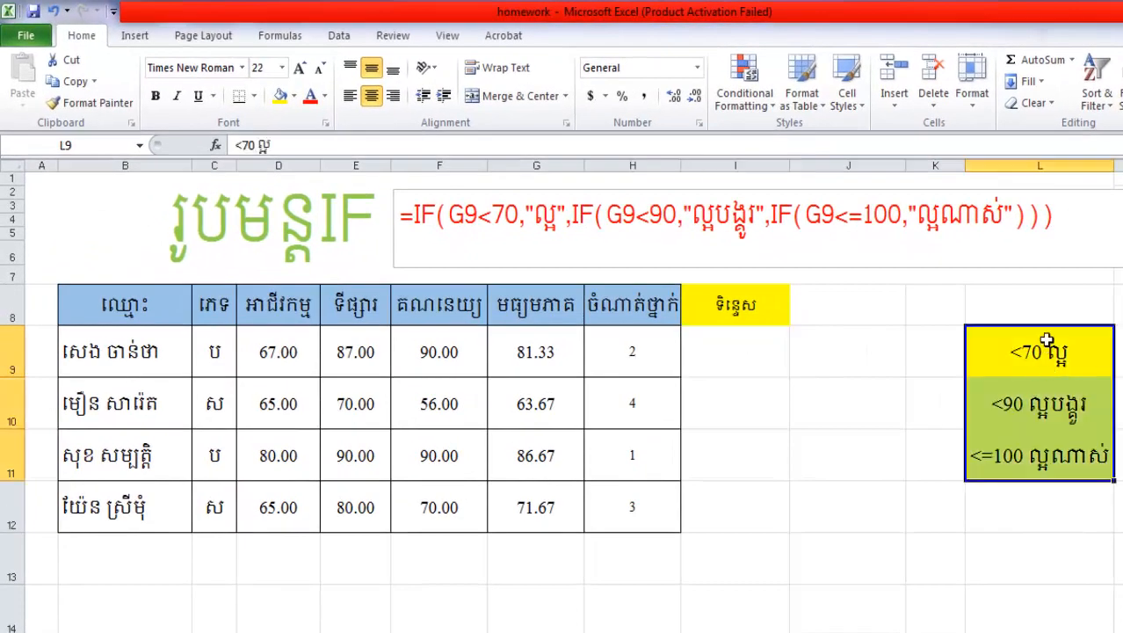
left_click(1044, 308)
double_click(1044, 308)
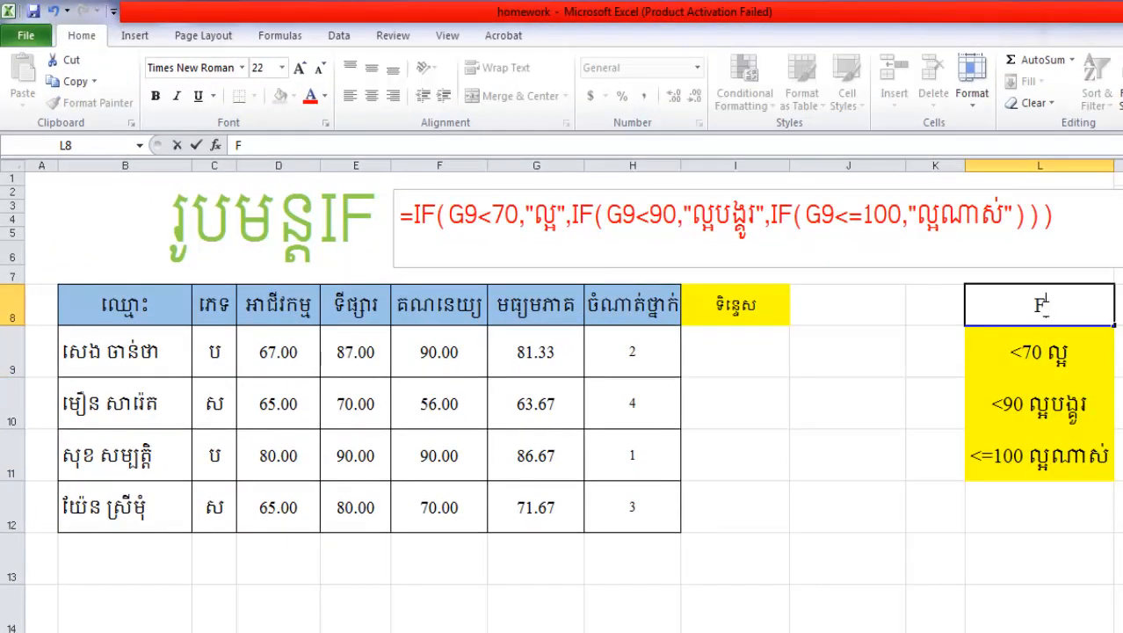
type("ធម្ម")
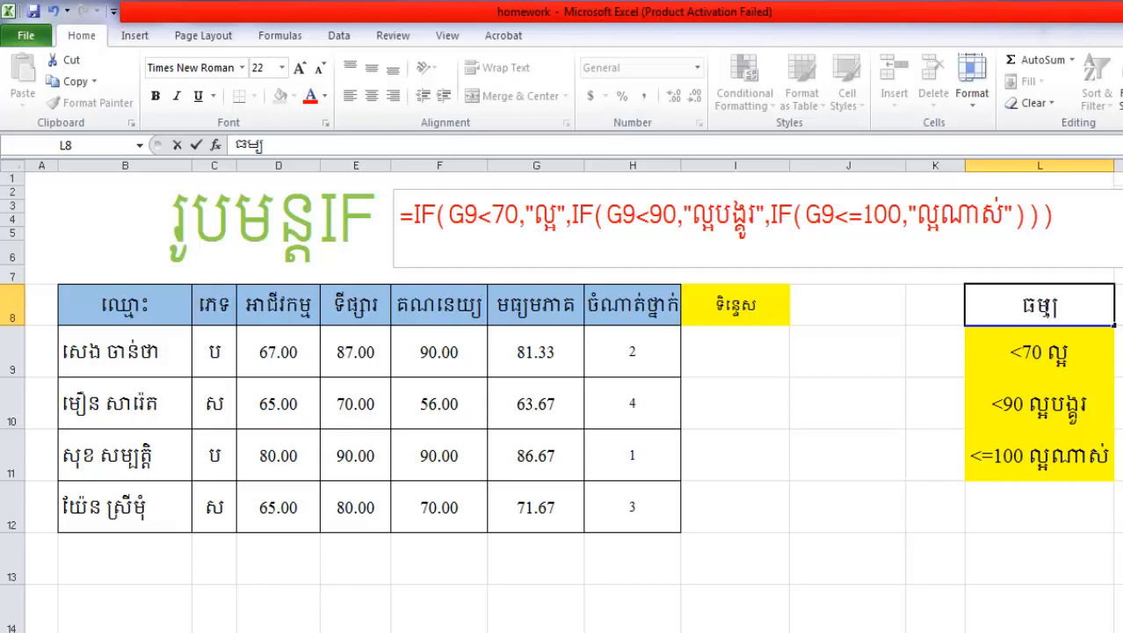
key("BackSpace")
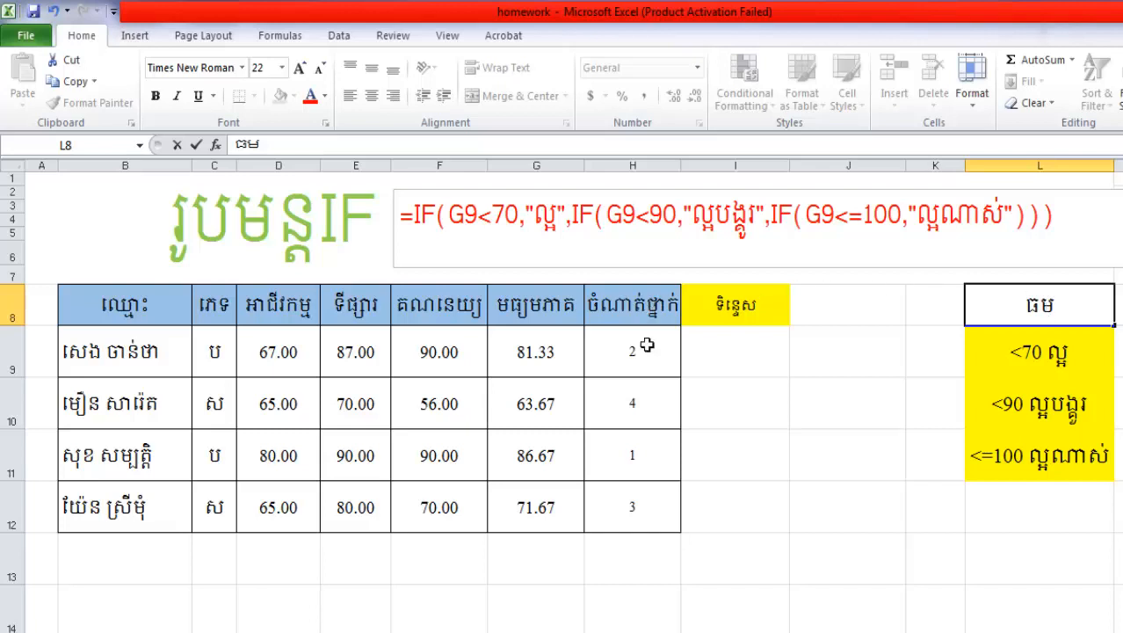
left_click_drag(643, 350, 643, 457)
left_click(621, 557)
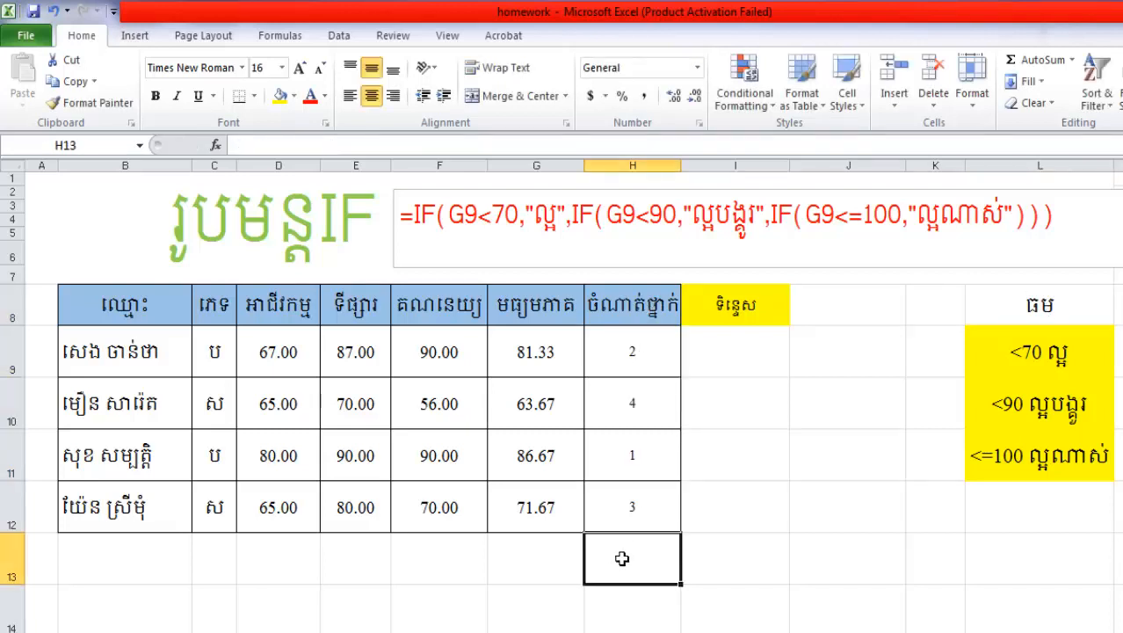
left_click(572, 549)
Replace the text in L8 above the grading criteria with the heading មធ្យមភាគ
left_click(1072, 311)
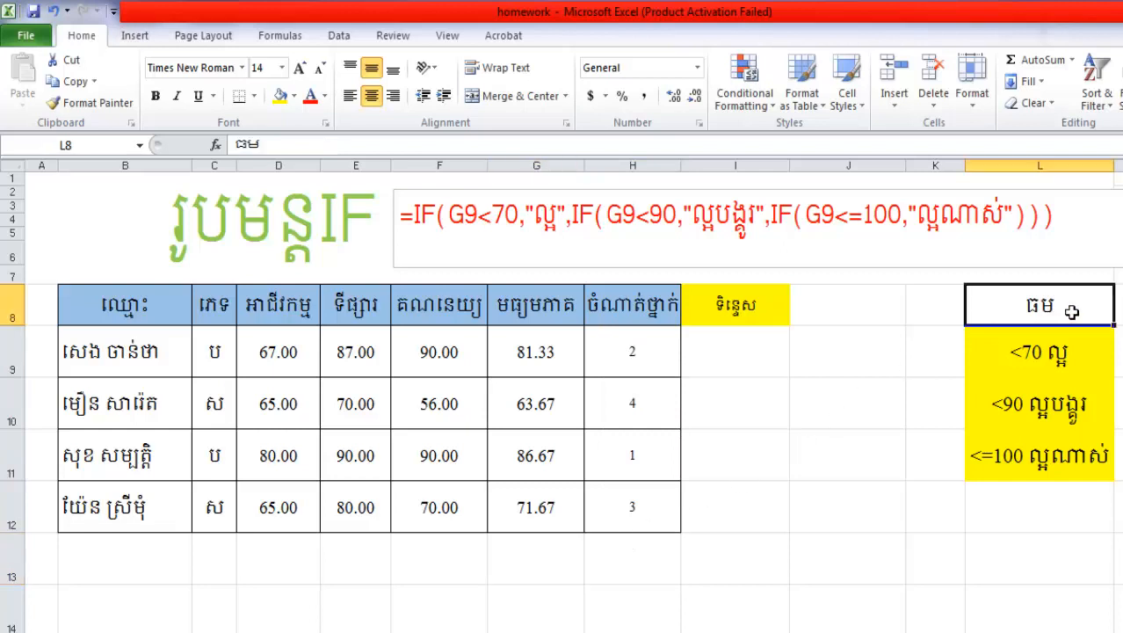
double_click(1072, 311)
key("BackSpace")
key("BackSpace")
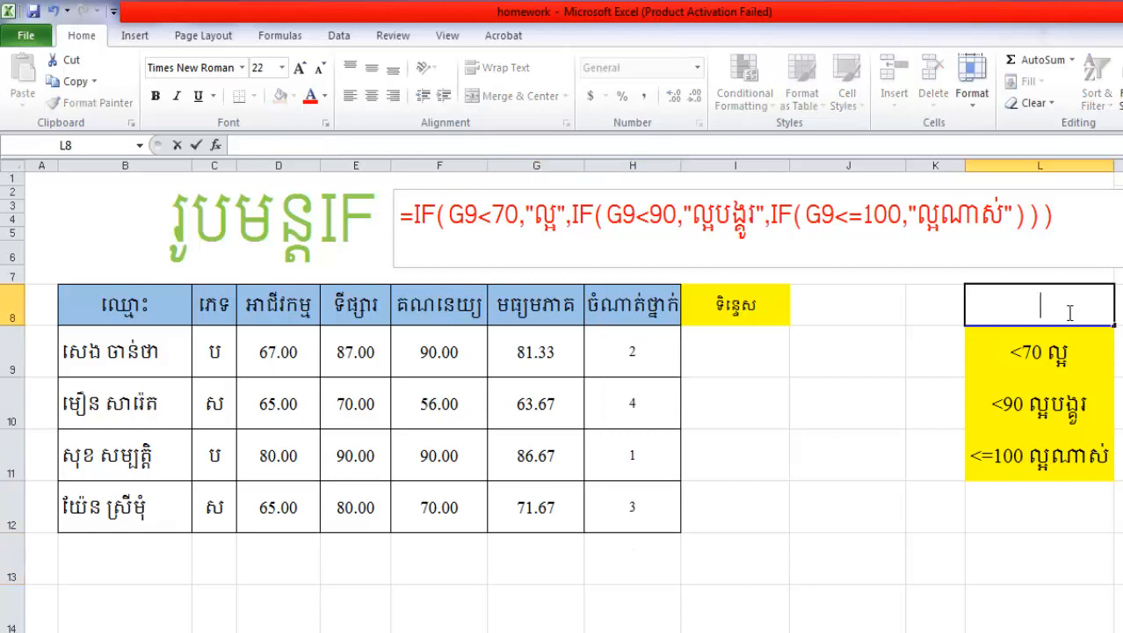
type("ធ")
type("ម")
key("BackSpace")
key("BackSpace")
key("BackSpace")
type("ម")
key("BackSpace")
type("មធ្យម")
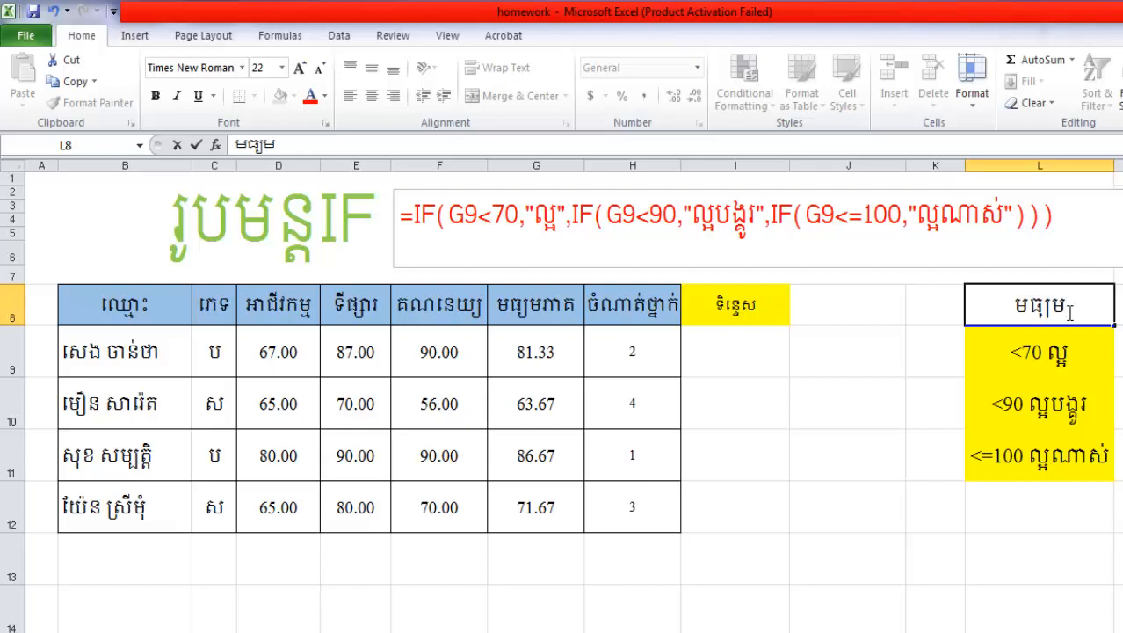
type("ភស")
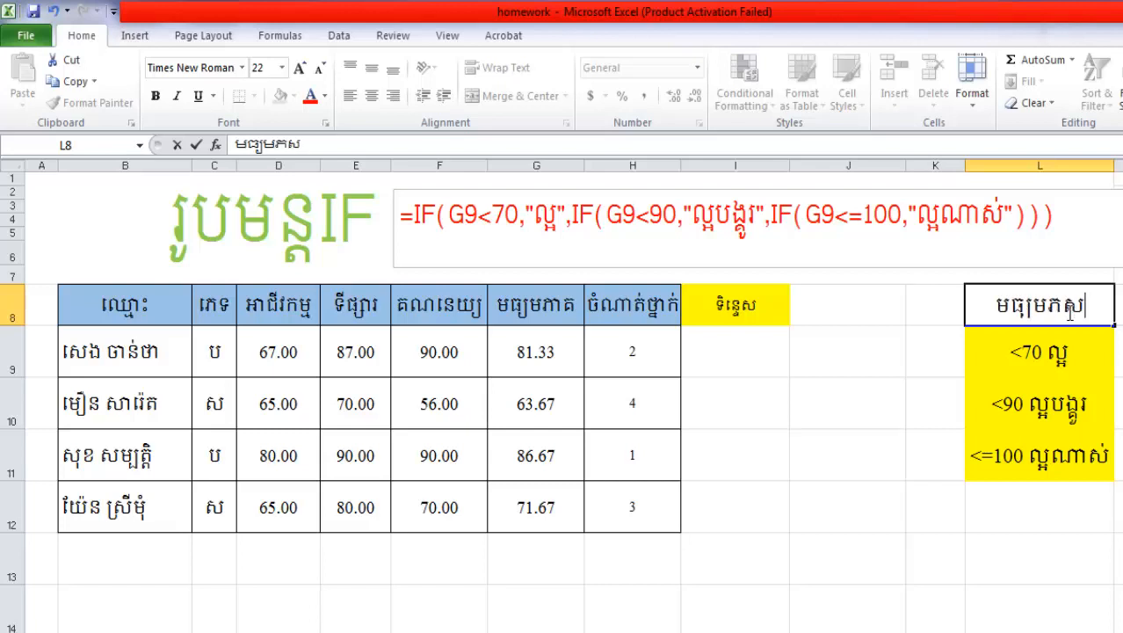
key("BackSpace")
type("ាគ")
left_click_drag(1051, 400, 1040, 451)
left_click(1050, 359)
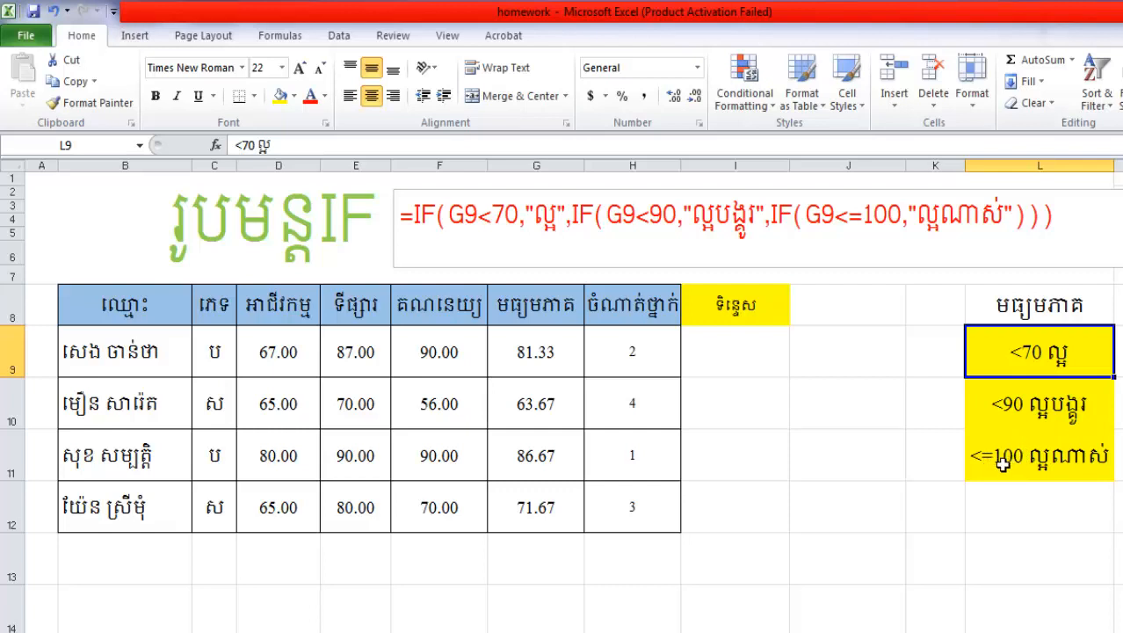
Left-align cell I9, the first student's remark cell
left_click(723, 353)
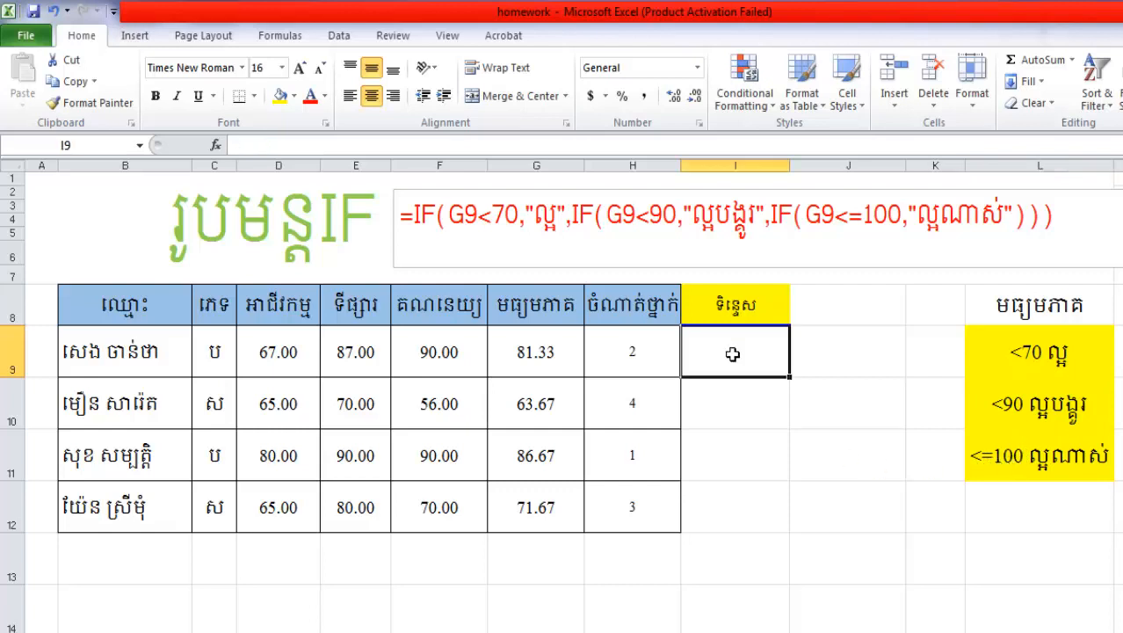
left_click_drag(733, 354, 742, 359)
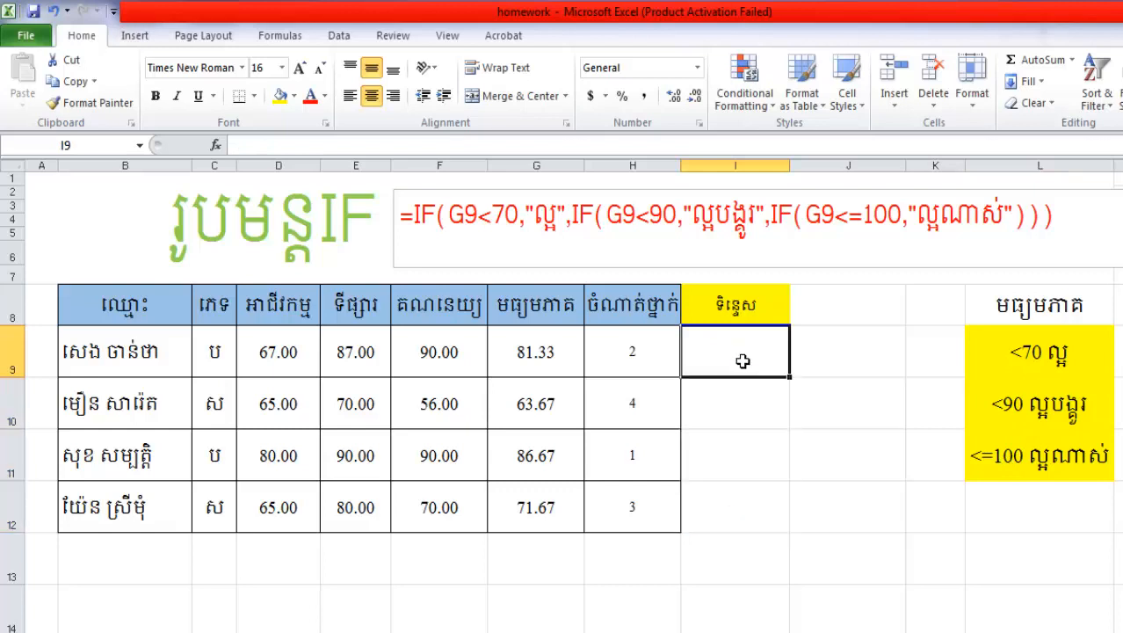
left_click(350, 96)
Start a formula in I9 with the IF function
double_click(747, 348)
type("ឲ")
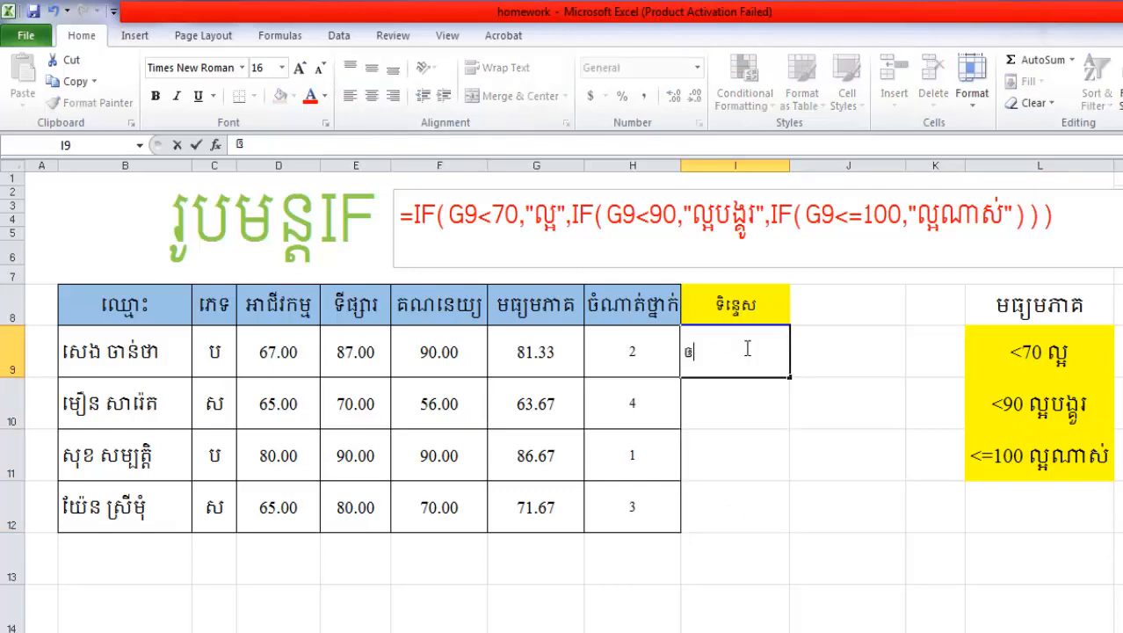
key("BackSpace")
type("=")
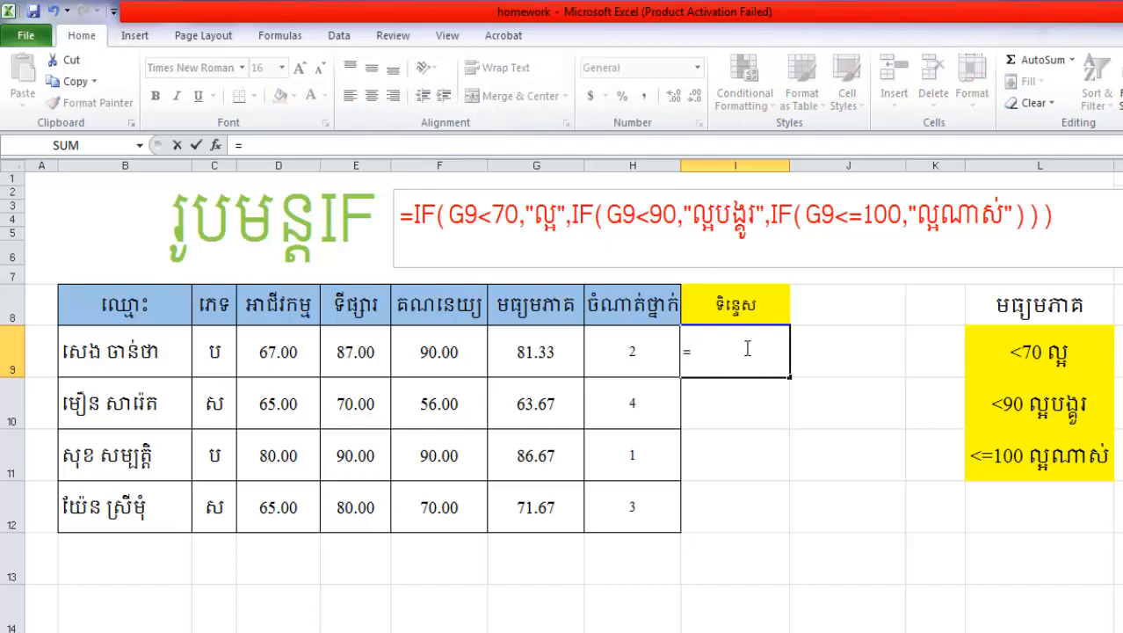
type("ិថ")
key("BackSpace")
key("BackSpace")
type("if")
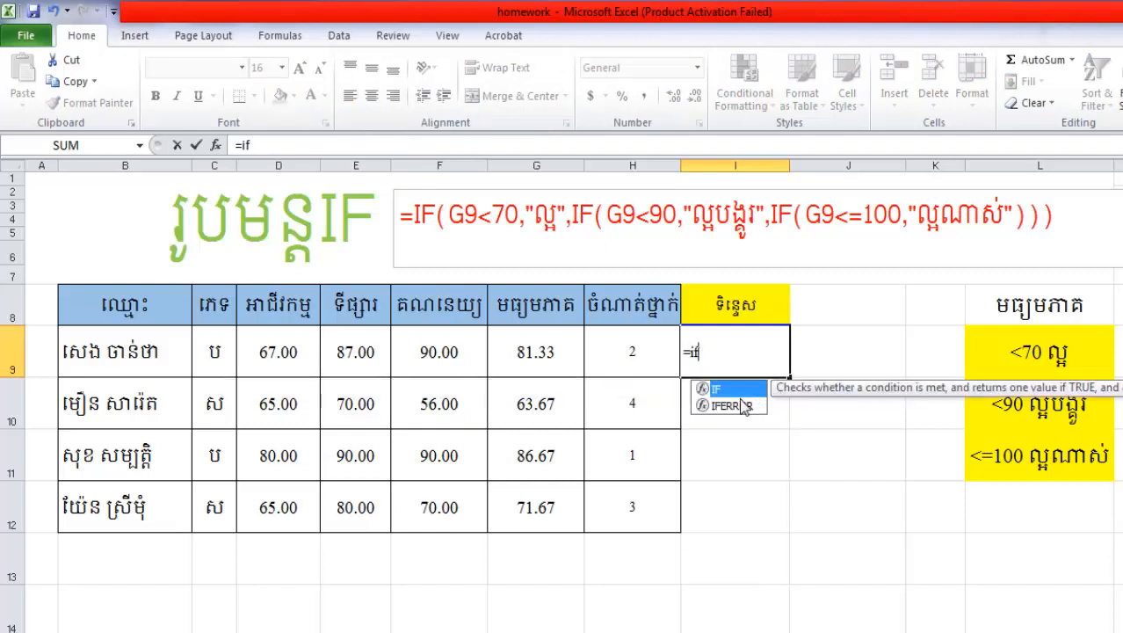
double_click(717, 389)
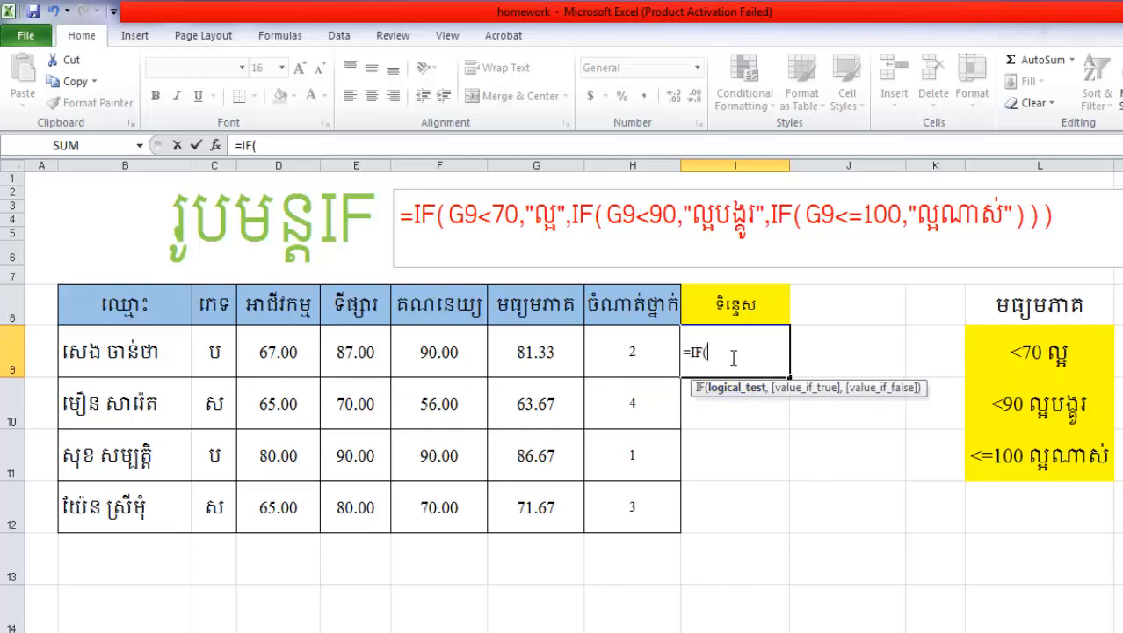
Give the IF formula in I9 the logical test G9<70 and the value-if-true text "ល្អ"
left_click(539, 352)
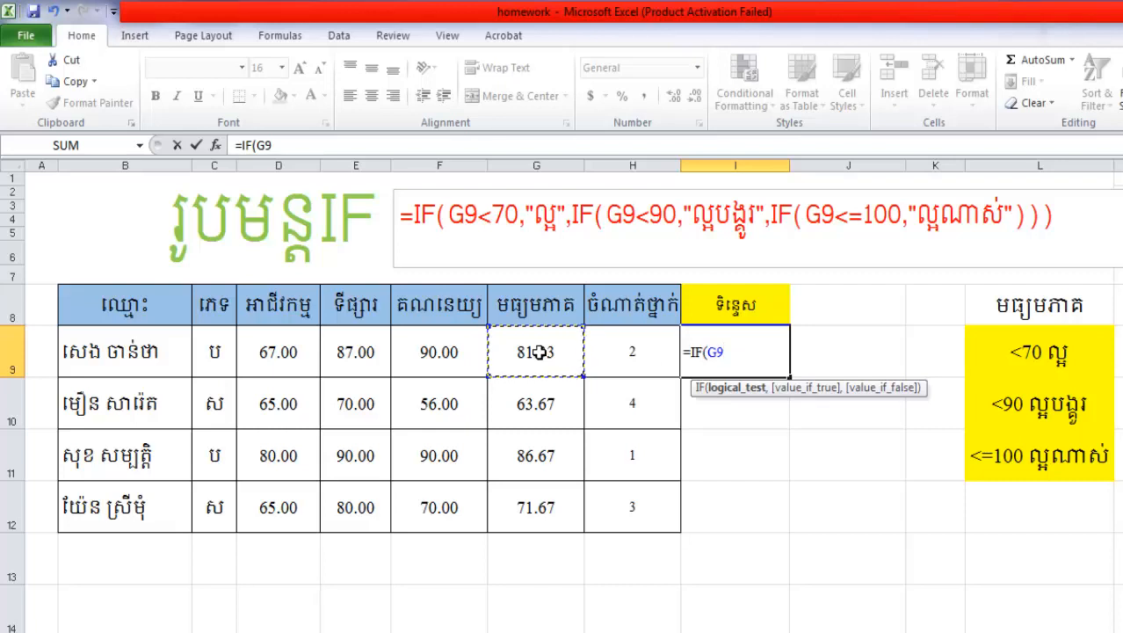
type("<70,")
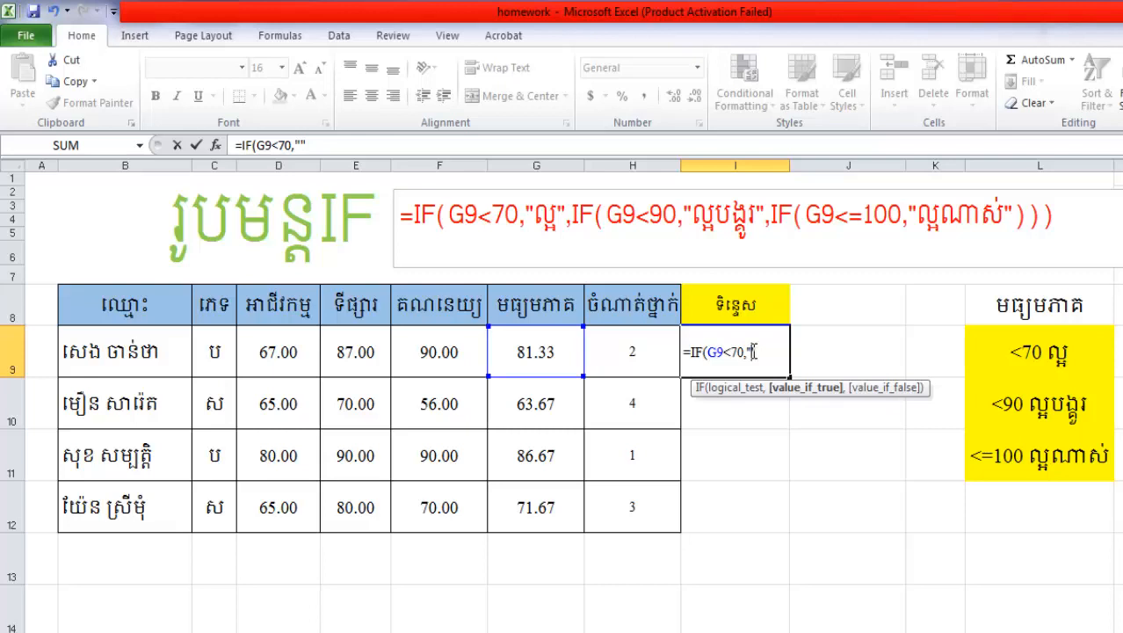
type("ល្អ\"ុំ")
key("BackSpace")
key("BackSpace")
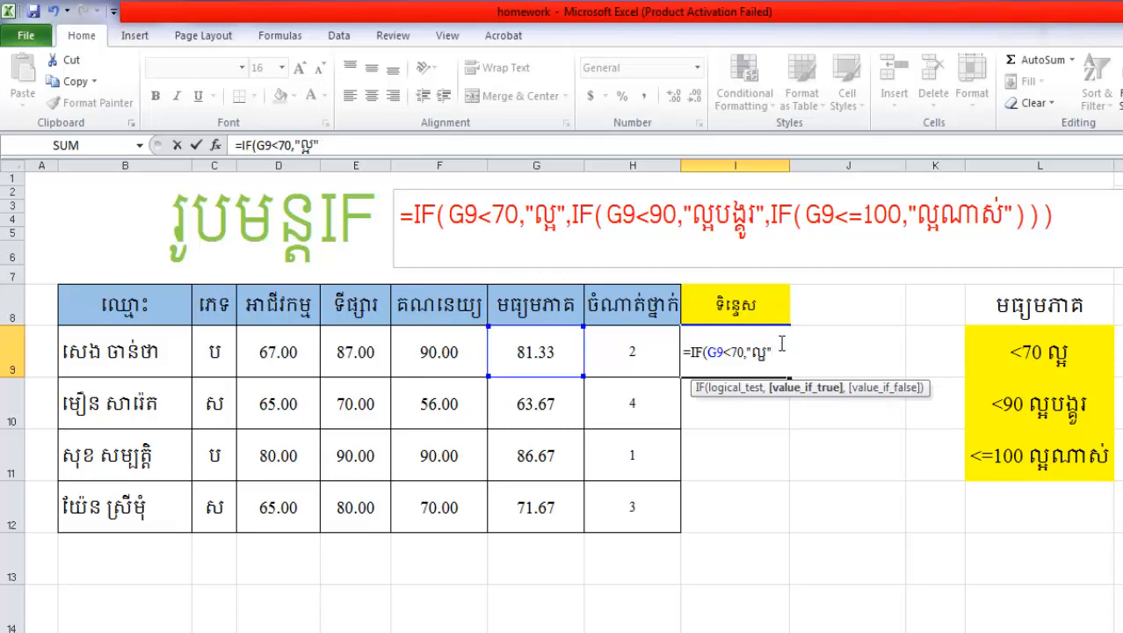
key("alt")
key("m")
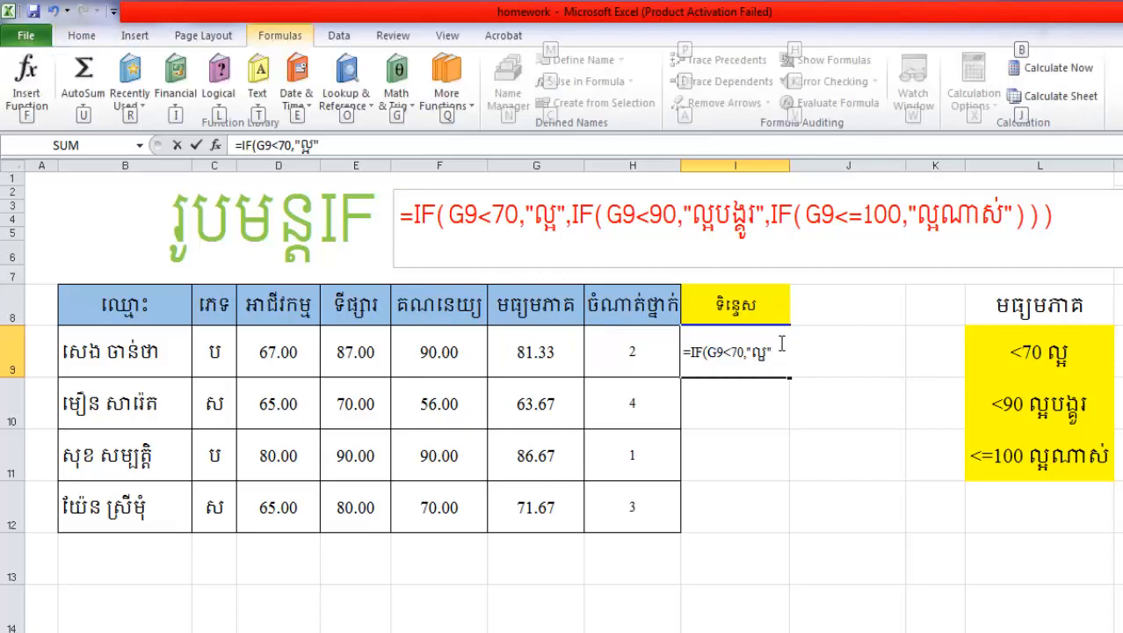
key("Escape")
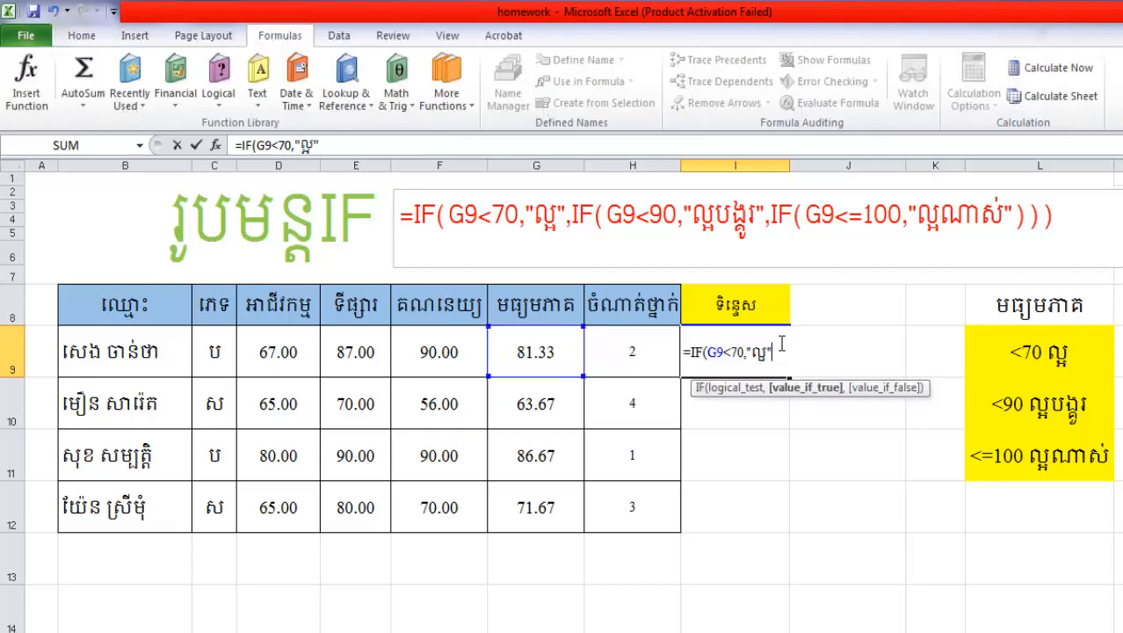
type("ុំ")
key("BackSpace")
key("BackSpace")
Nest a second IF as the value-if-false argument of the I9 formula, with the logical test G9<90
type(",")
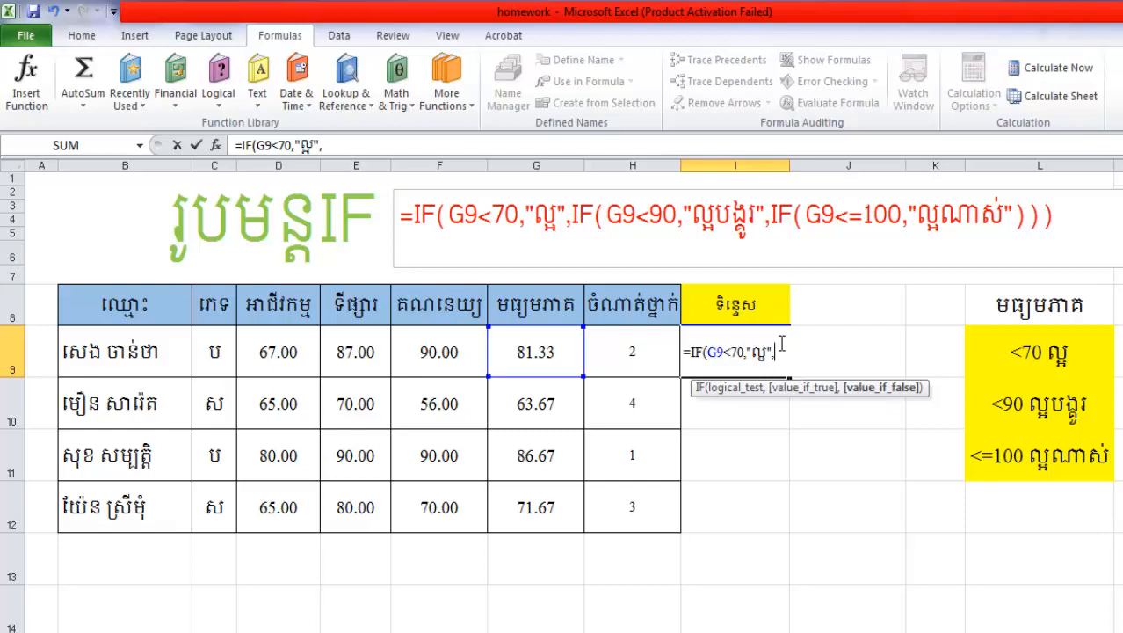
type("if")
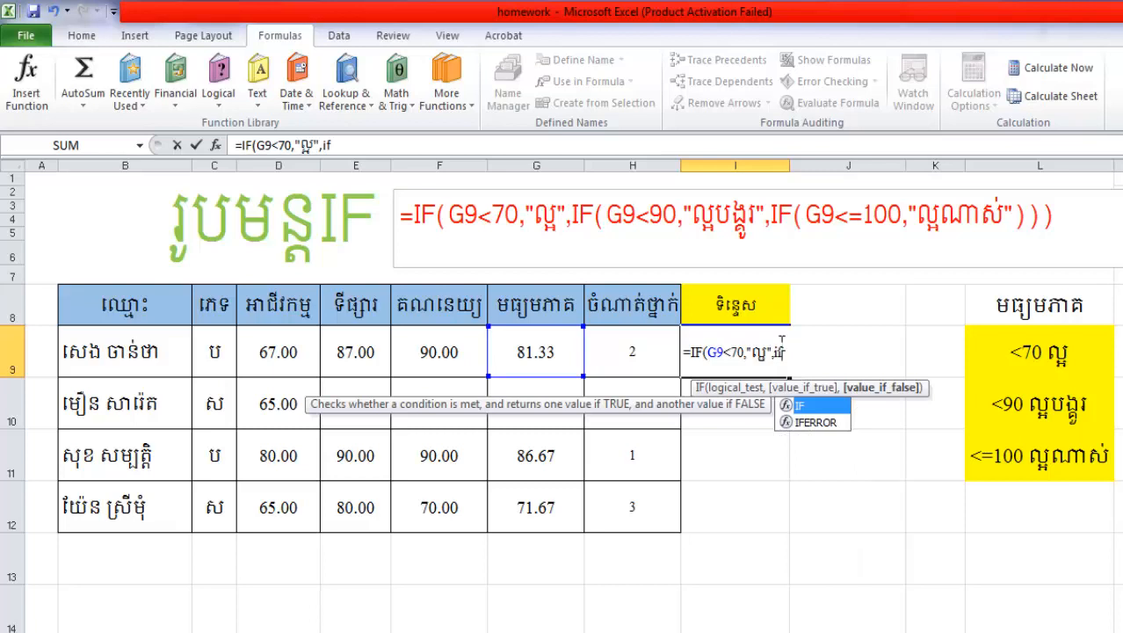
type("(")
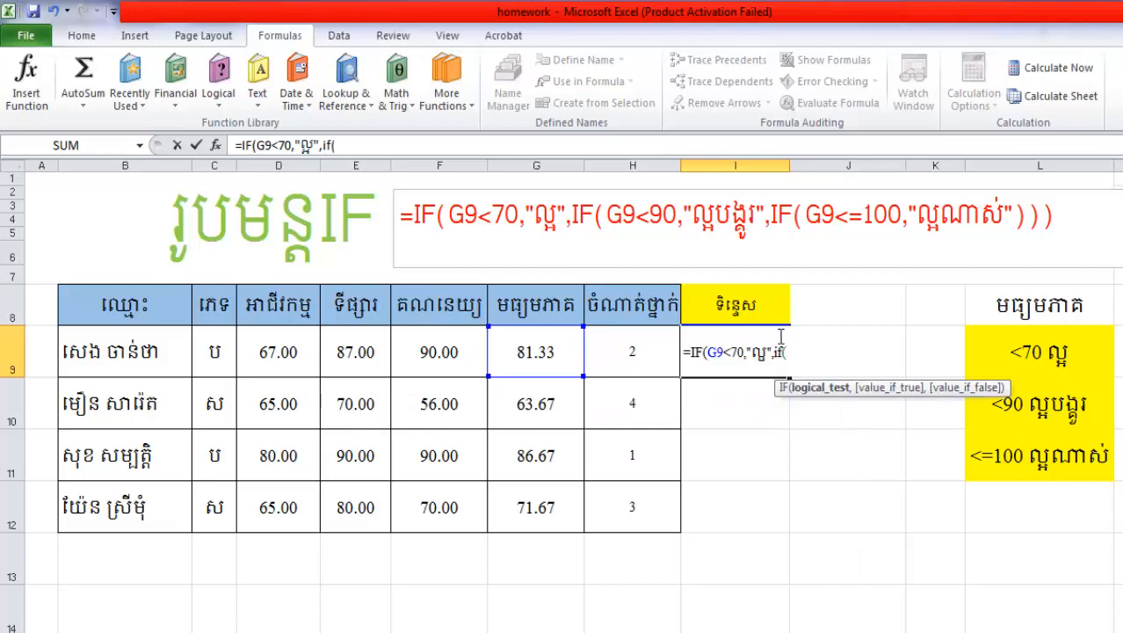
left_click(550, 343)
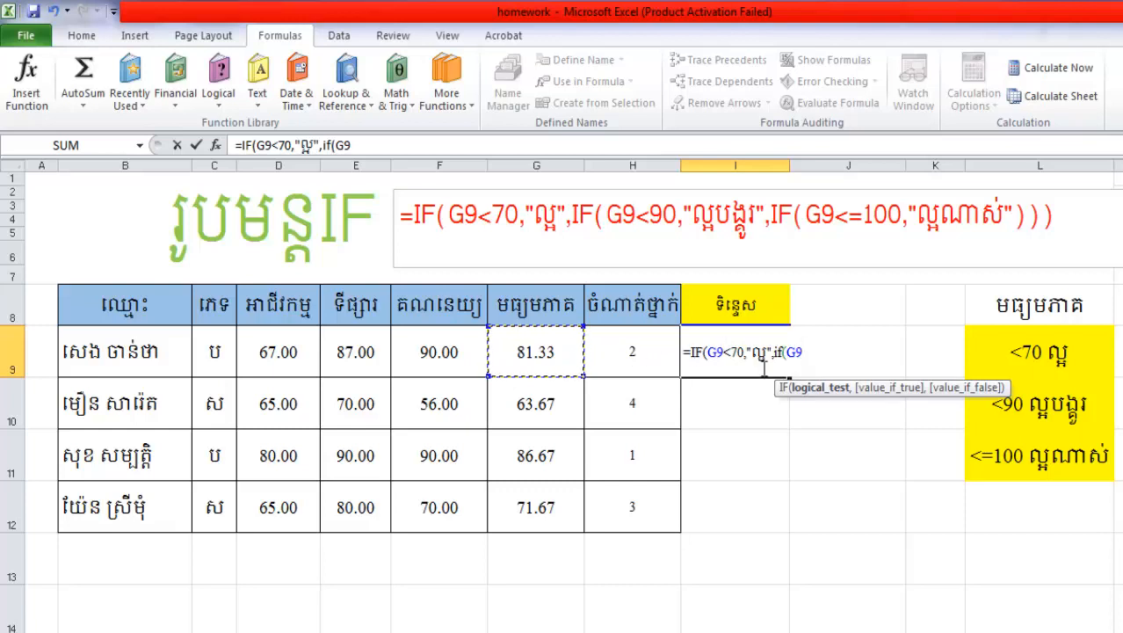
type("<0")
key("BackSpace")
type("90,\"\"")
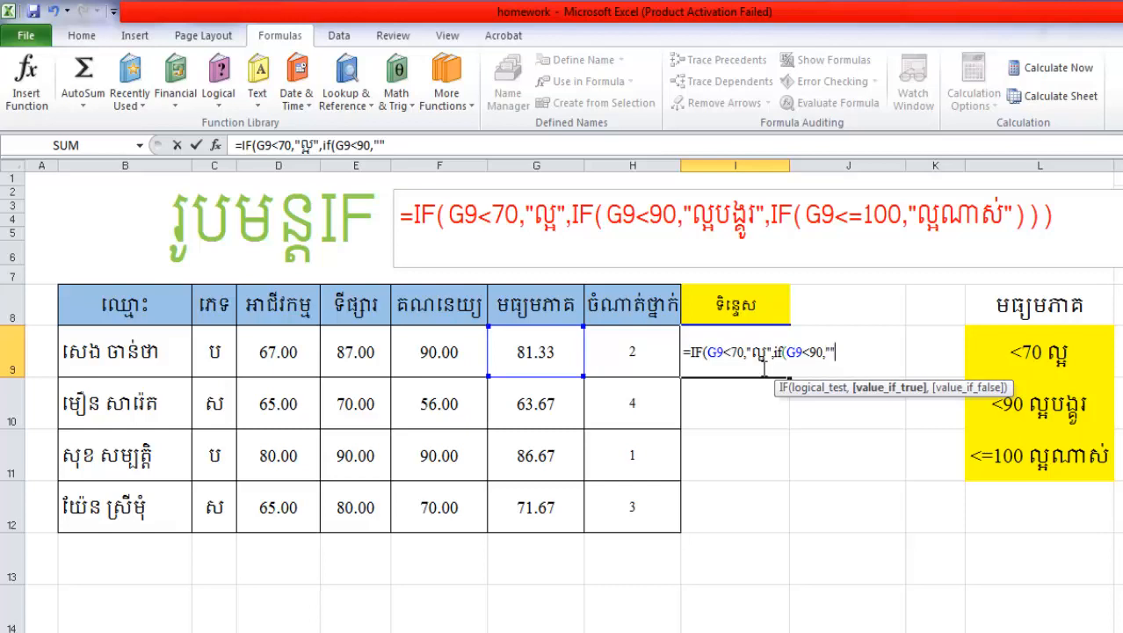
Give the second IF in I9 the value-if-true text "ល្អបង្គួរ"
key("Left")
type("ល្អបង")
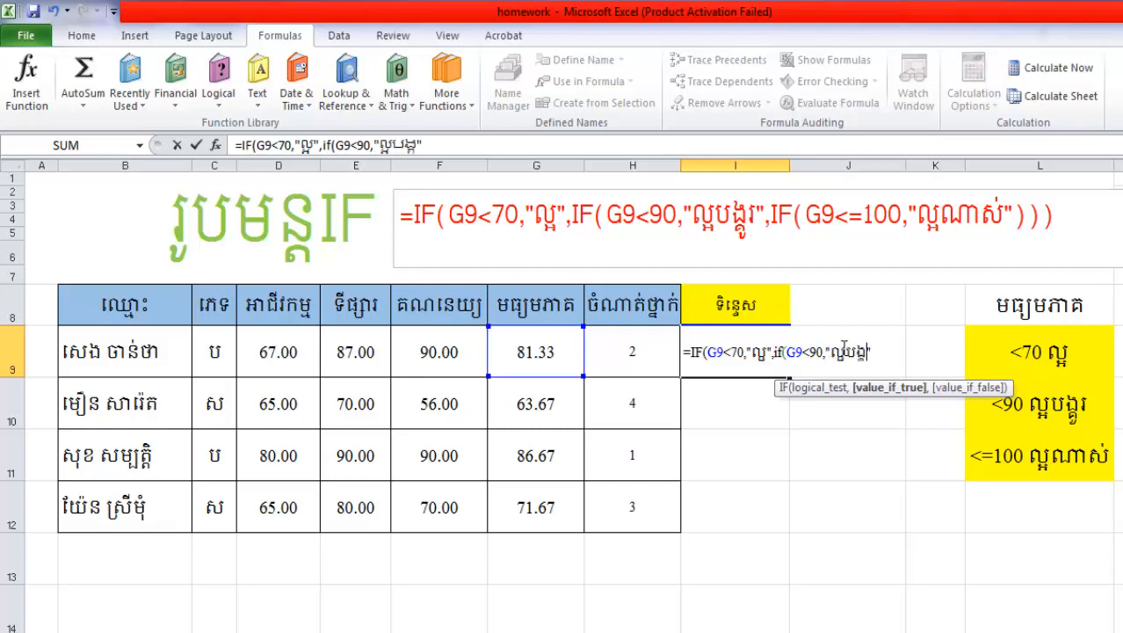
type("្គួរ\",if")
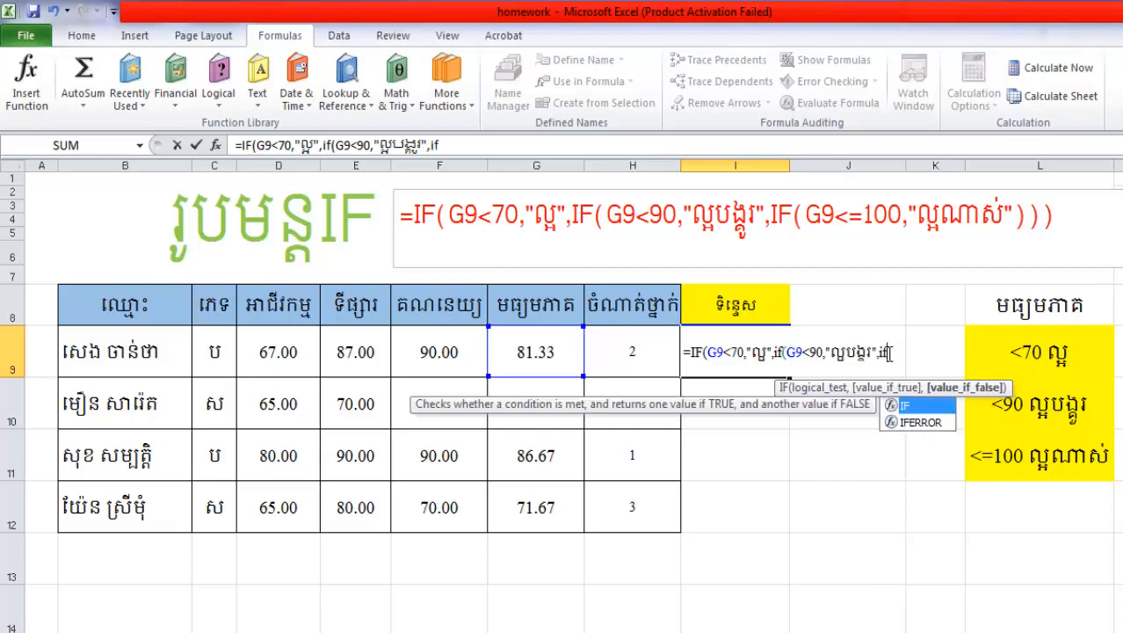
type("(")
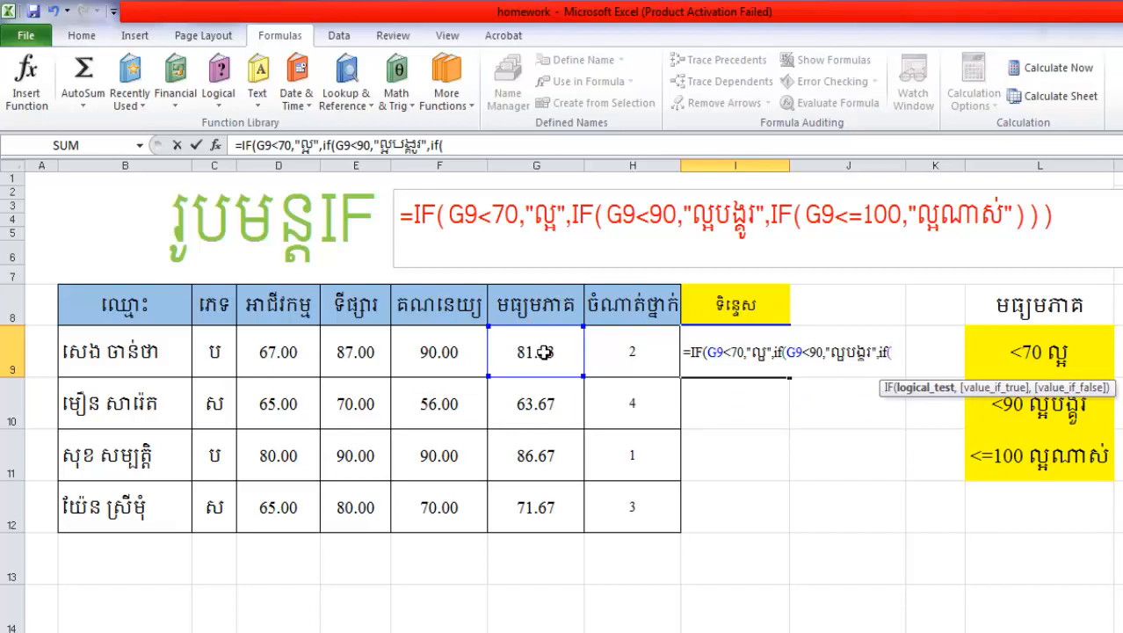
Nest a third IF as the value-if-false argument of the second one, with the logical test G9<=100
left_click(545, 352)
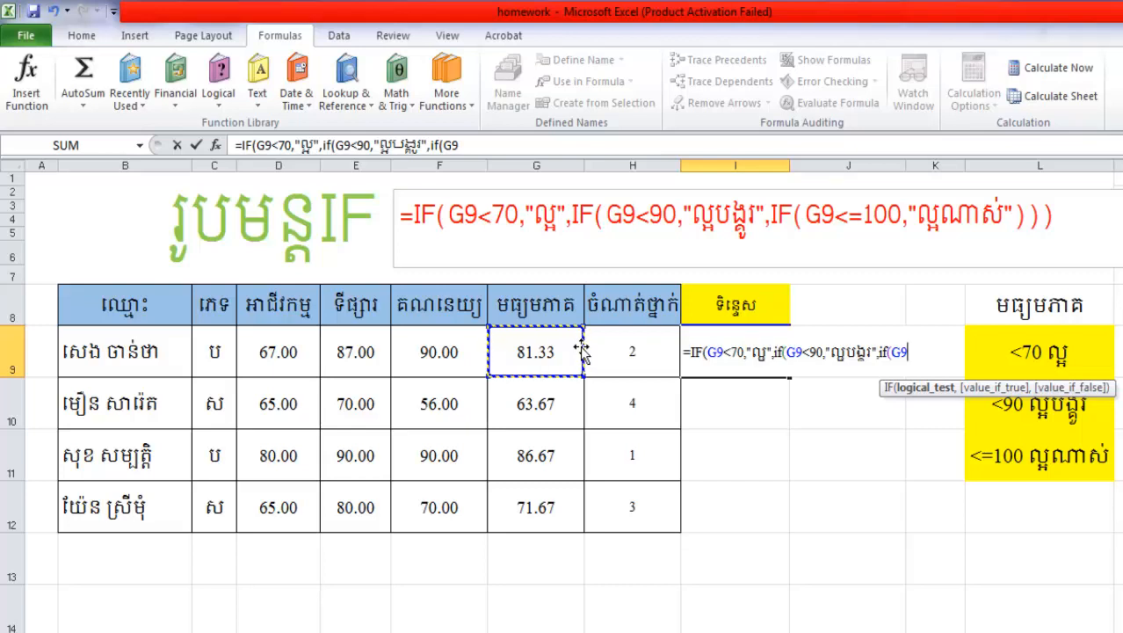
type("<=10")
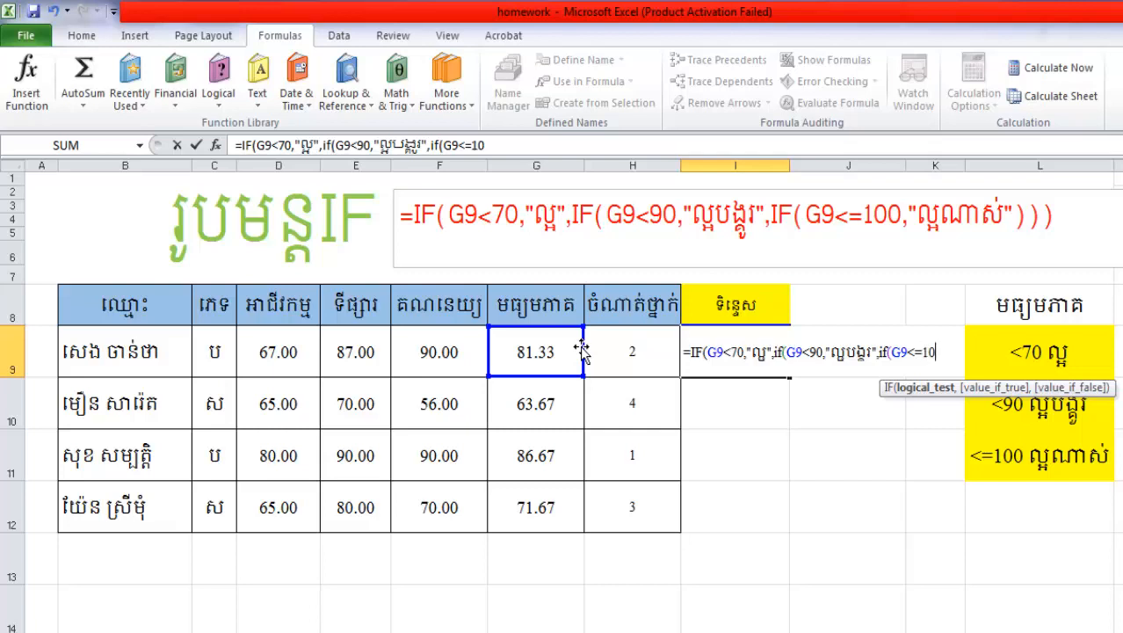
type("0,")
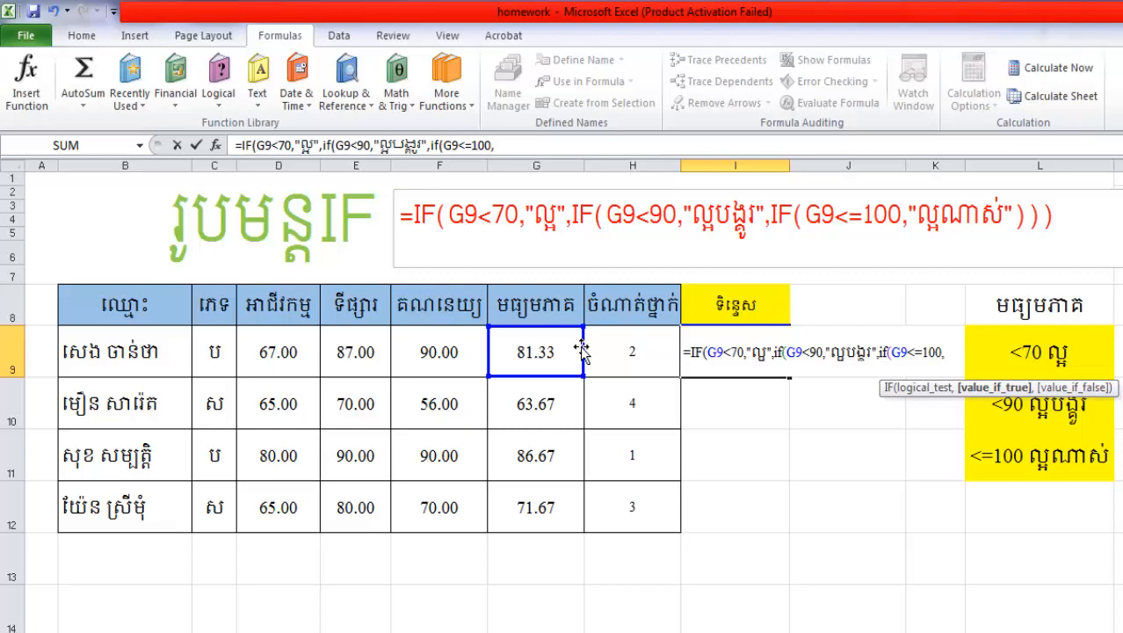
Give the third IF the value-if-true text "ល្អណាស់", close all three brackets and enter the formula in I9
type("\"\"")
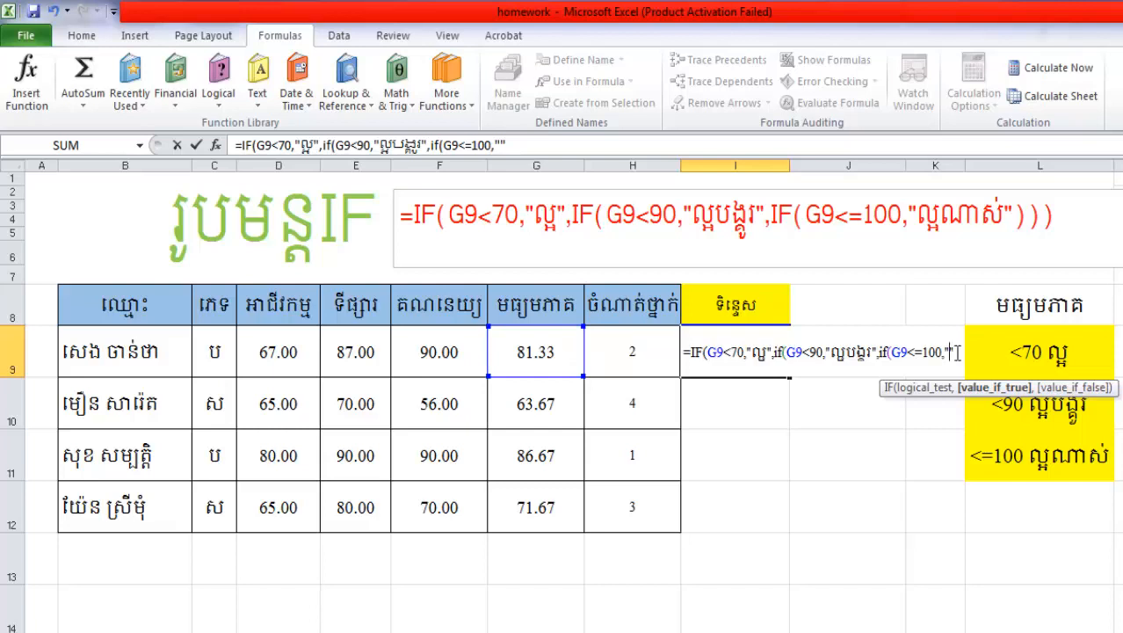
key("Left")
type("ល")
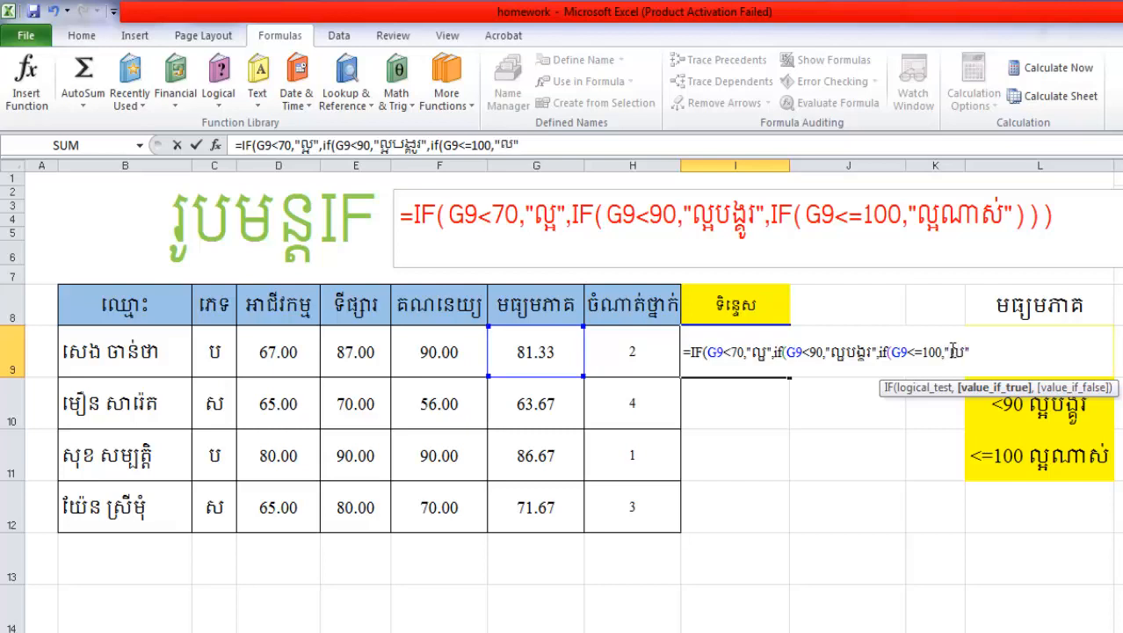
type("្អណាស់")
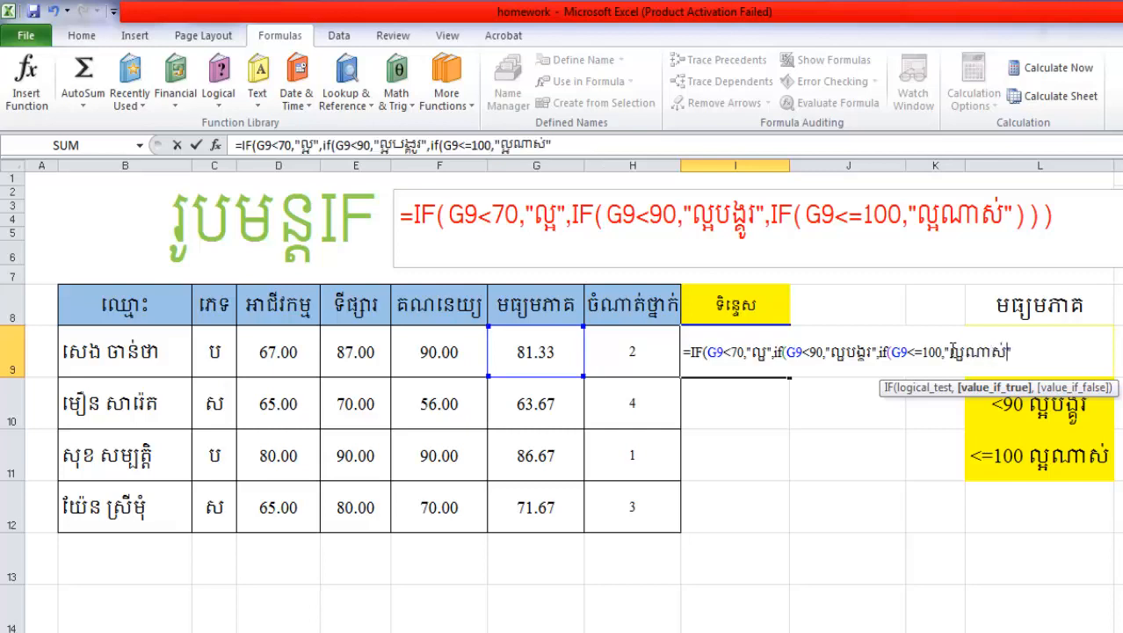
left_click(1045, 347)
type("0")
key("BackSpace")
type(")")
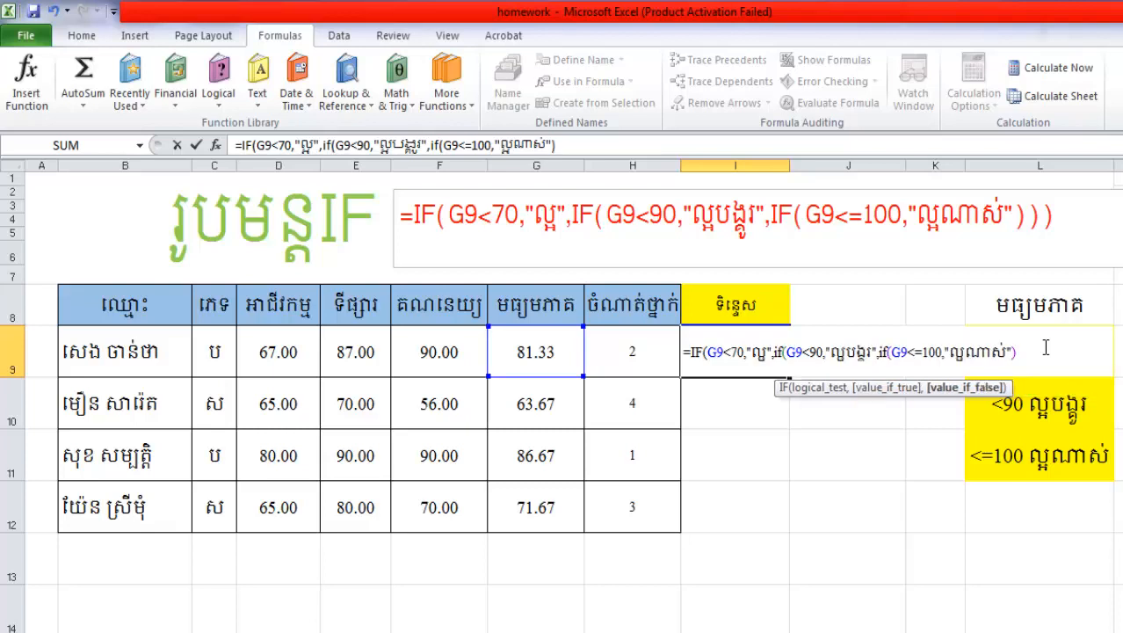
type("))")
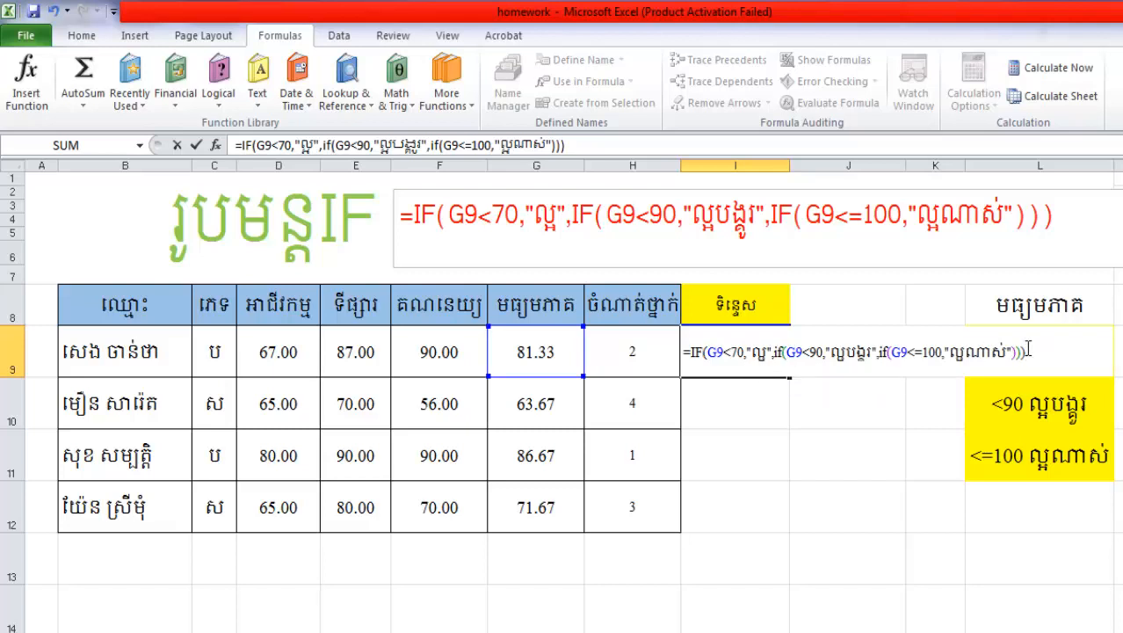
key("Return")
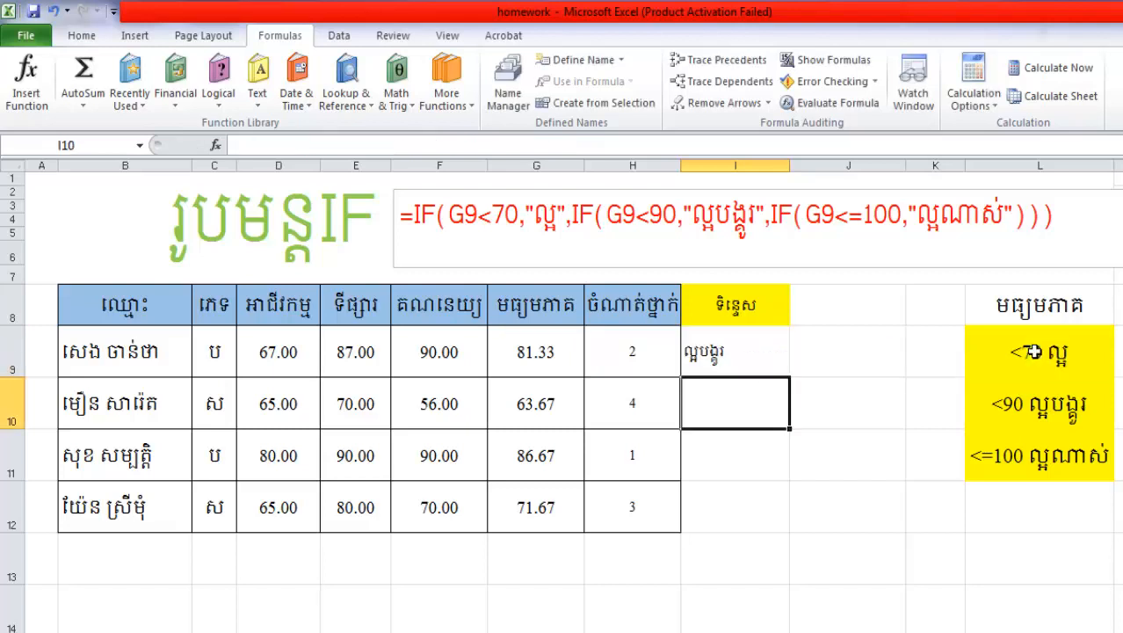
Fill the remark formula from I9 down to I12 and center the remarks
left_click(750, 358)
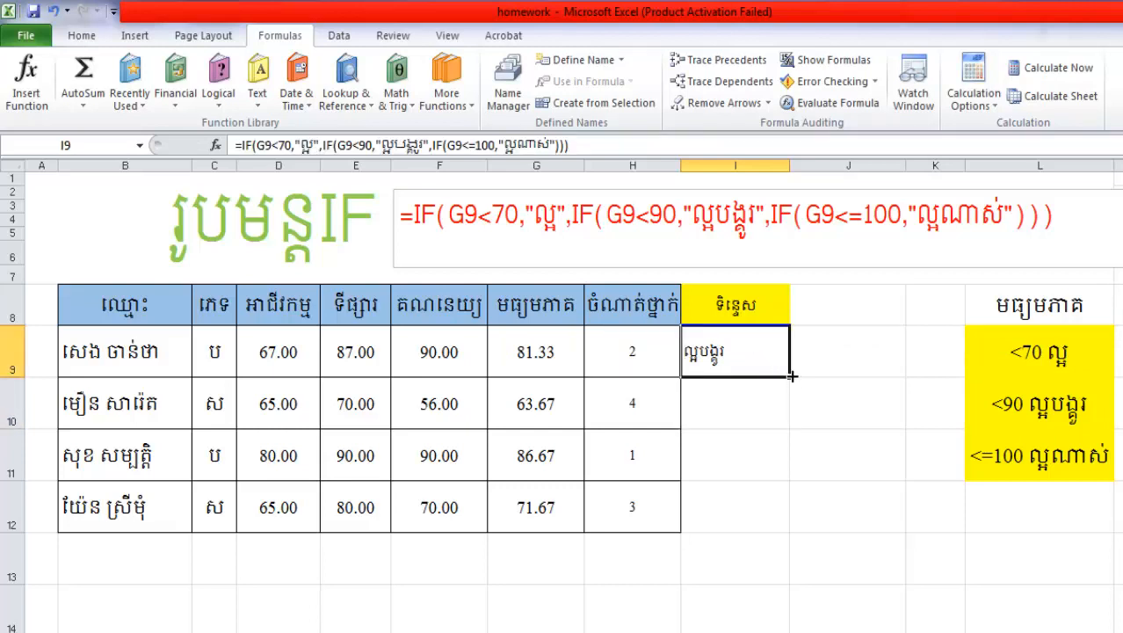
left_click_drag(791, 377, 785, 520)
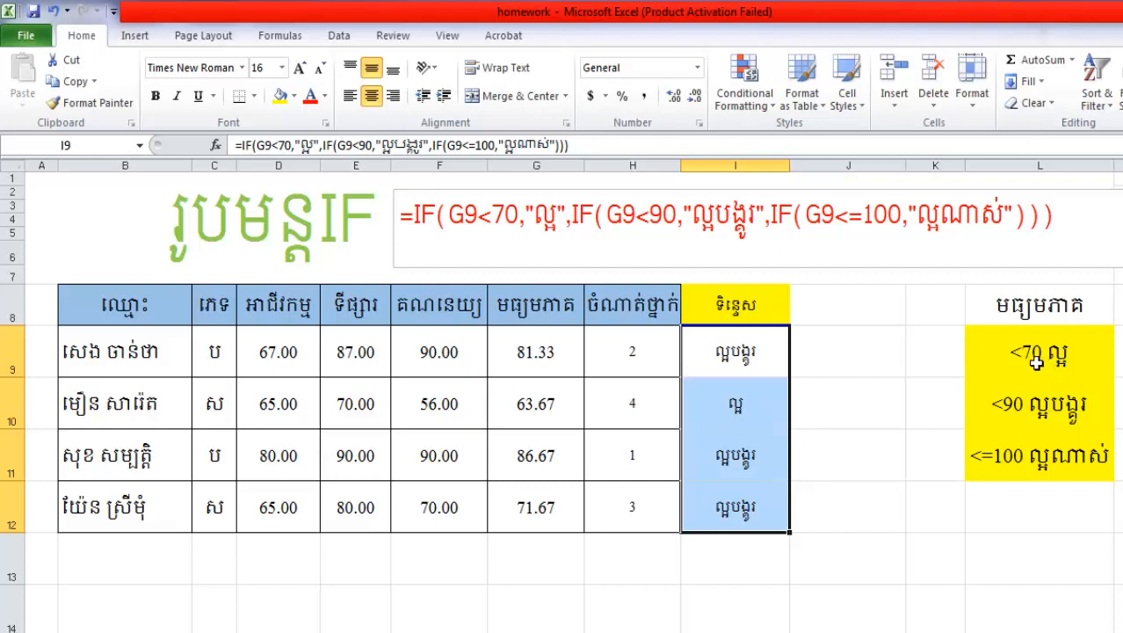
Compare the remark in I10 and the averages in G12, G11 and G9 with the grading criteria in column L
left_click(740, 403)
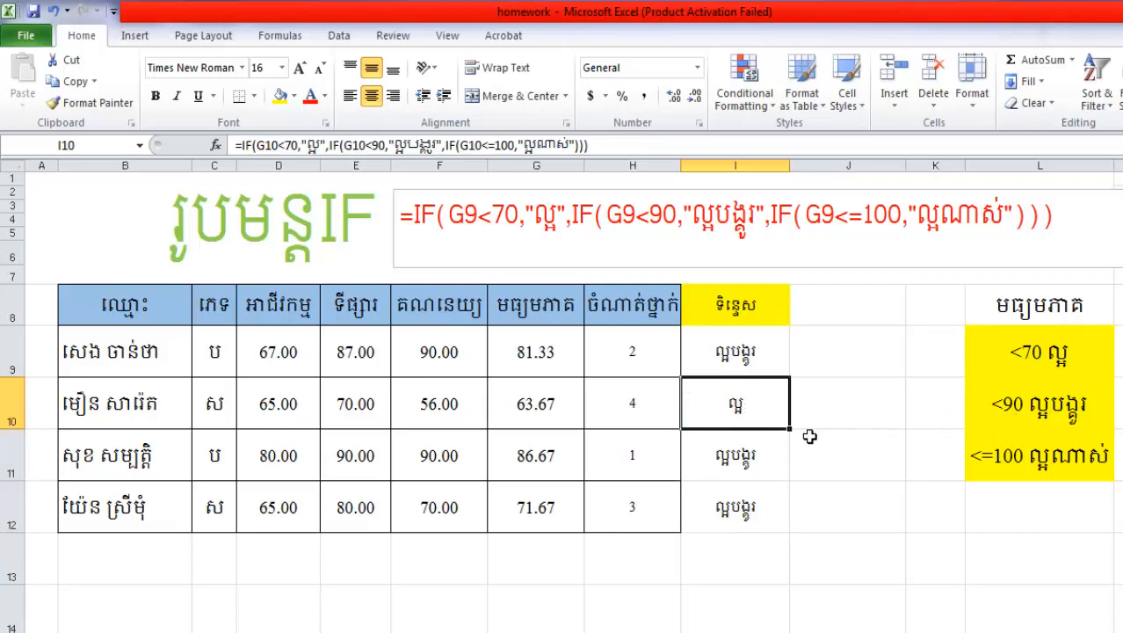
left_click(528, 514)
left_click(535, 457)
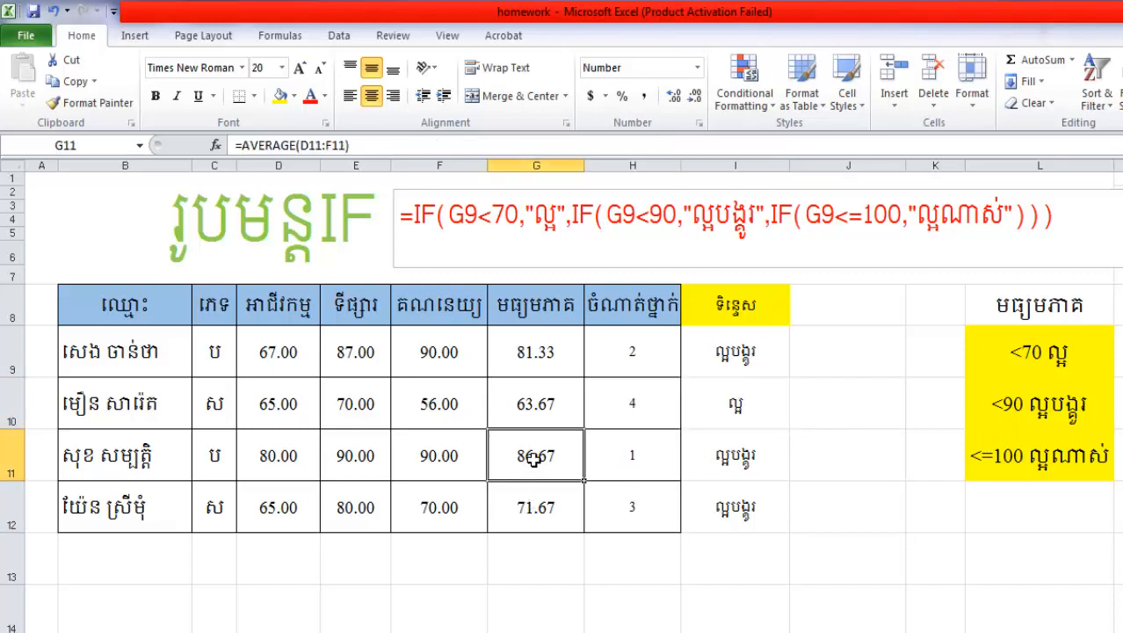
left_click(545, 360)
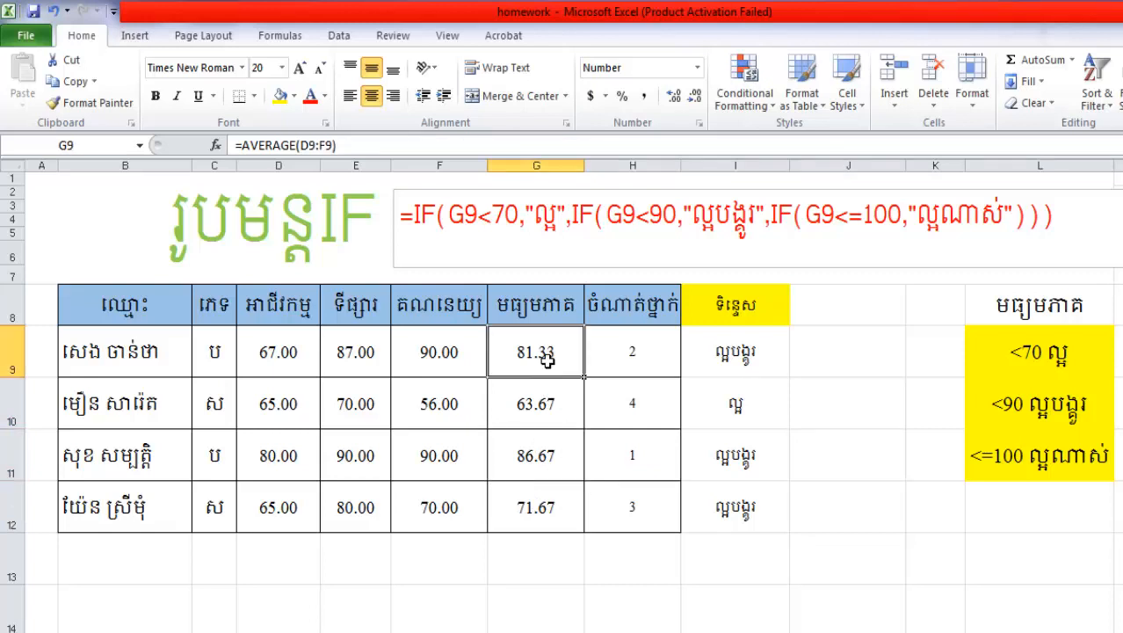
left_click(1027, 465)
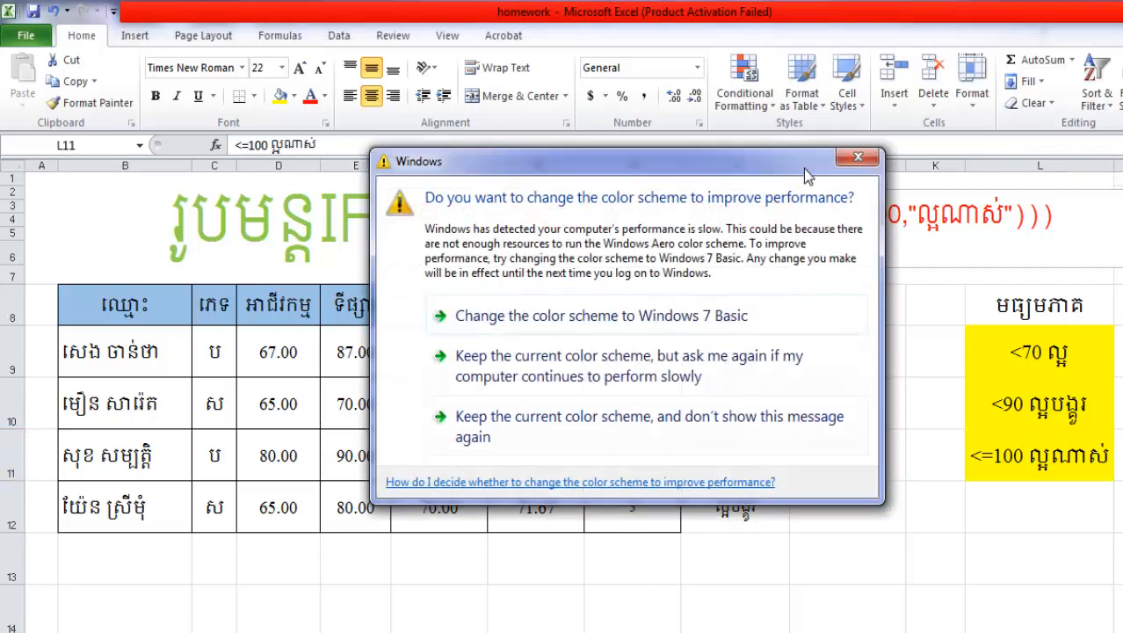
Dismiss the Windows color scheme prompt without choosing an option and return to the worksheet at J9
left_click(836, 156)
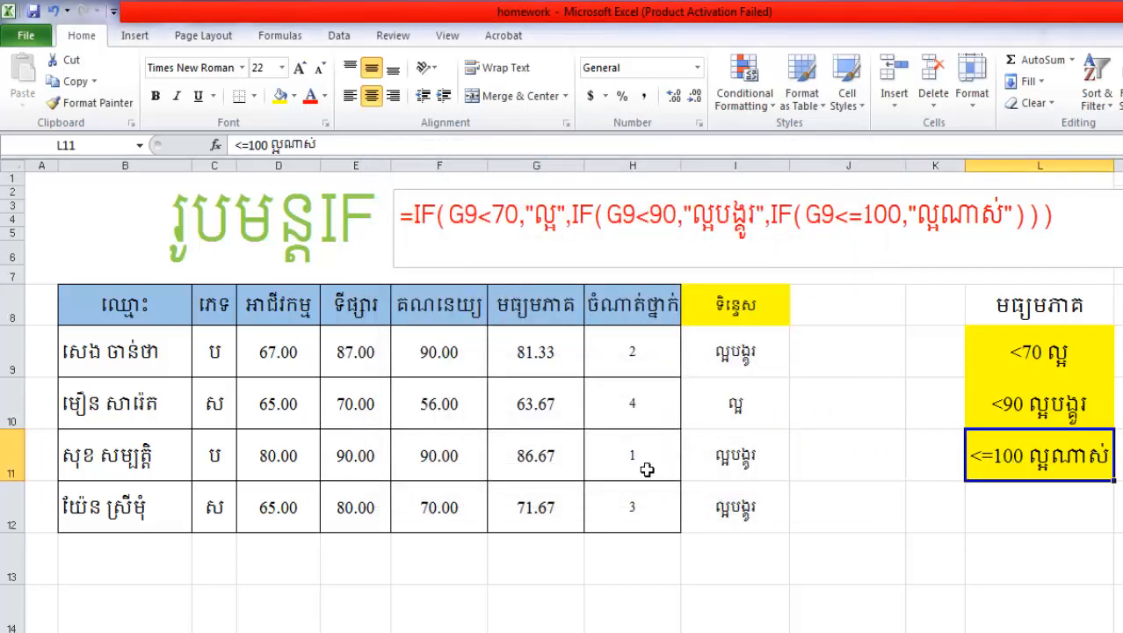
left_click(815, 411)
left_click(836, 354)
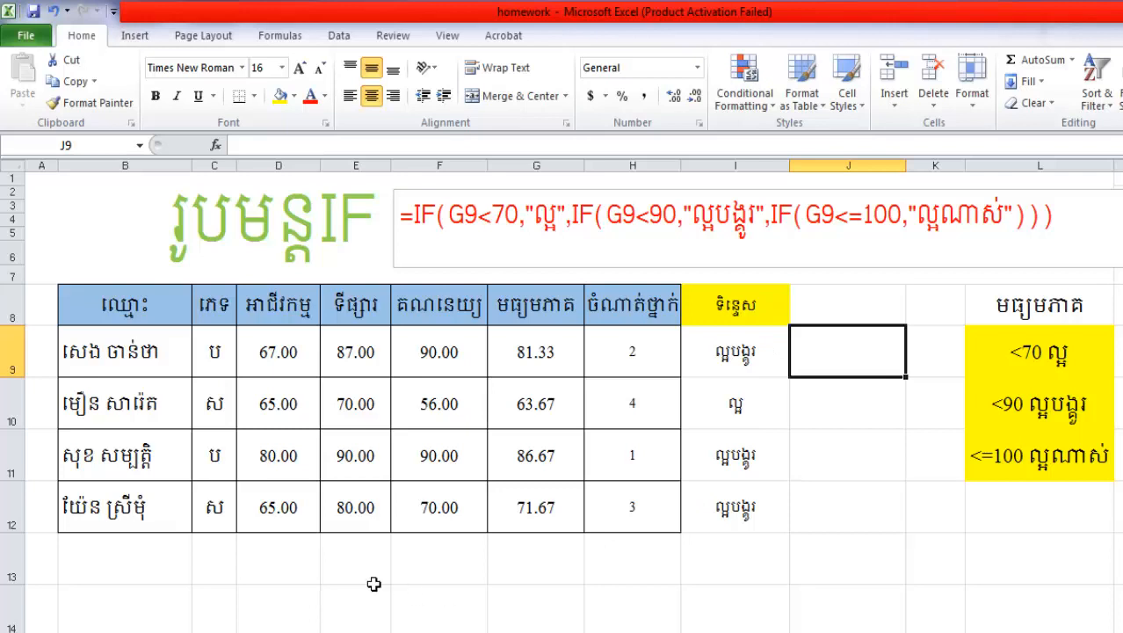
scroll(364, 582, "down", 1)
left_click(151, 508)
left_click_drag(178, 514, 647, 546)
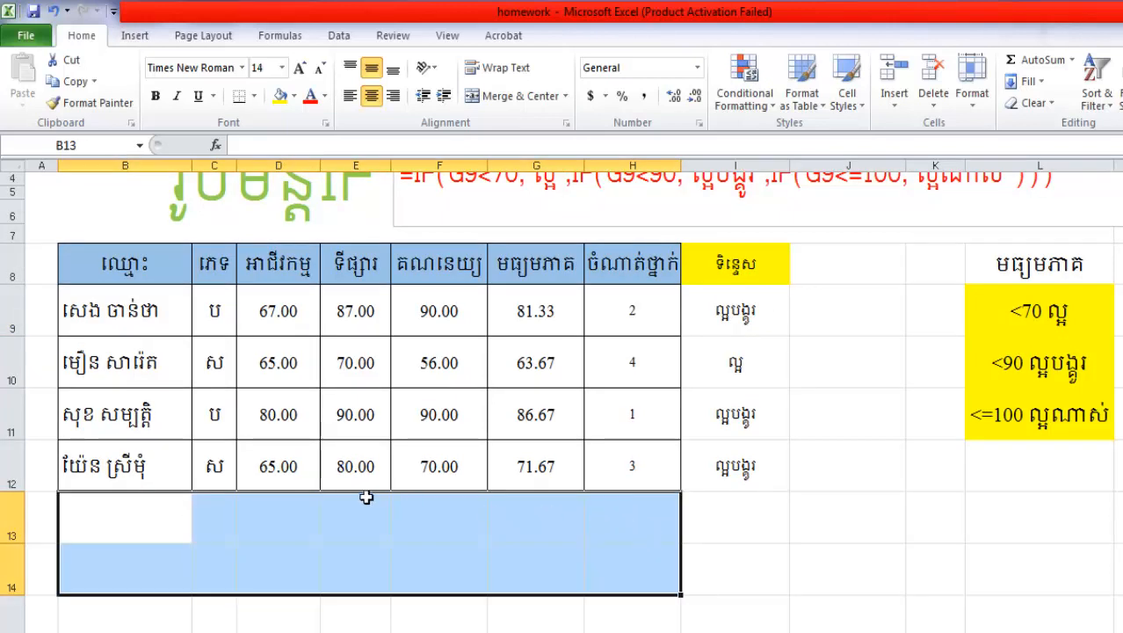
left_click_drag(125, 503, 608, 551)
scroll(749, 306, "up", 1)
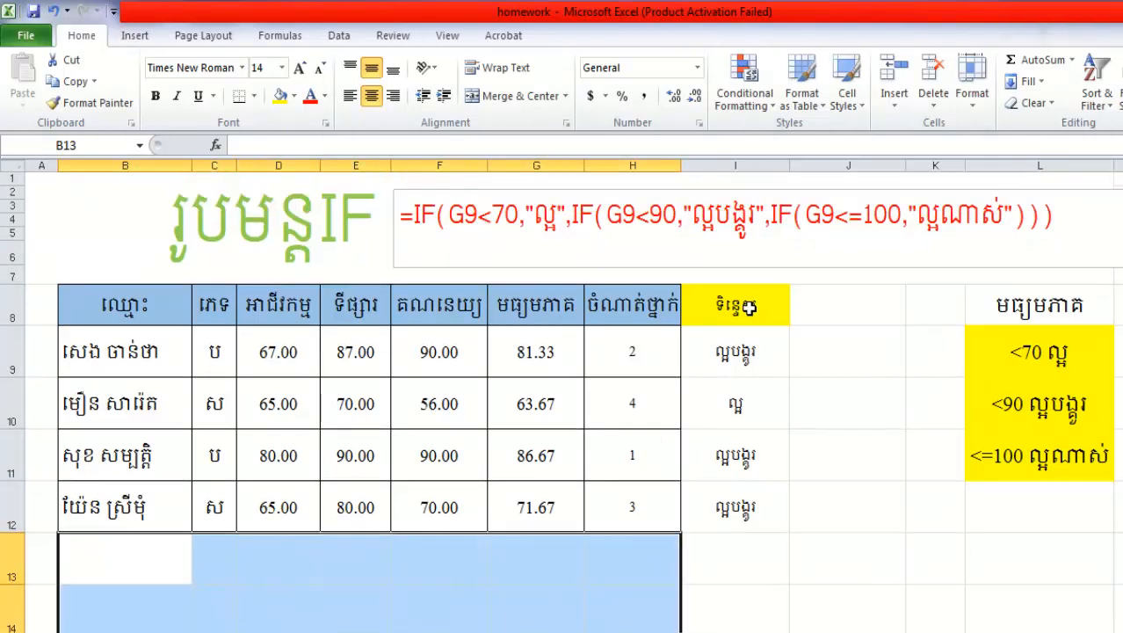
Edit the formula in I9 so that the first IF (G9<70) returns "C"
left_click(743, 356)
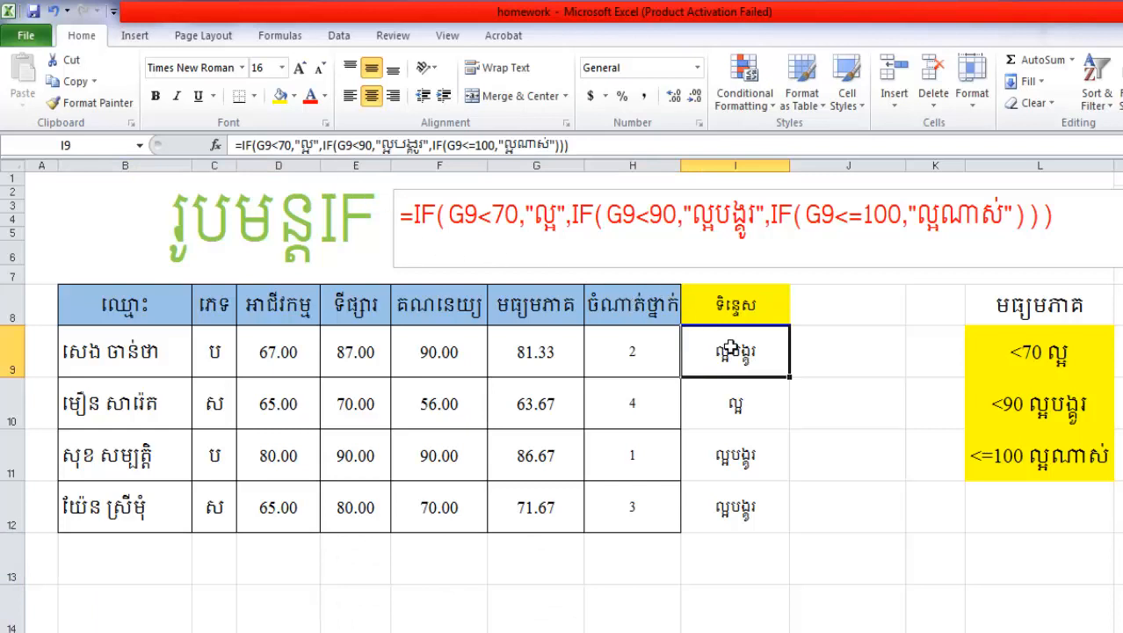
double_click(730, 351)
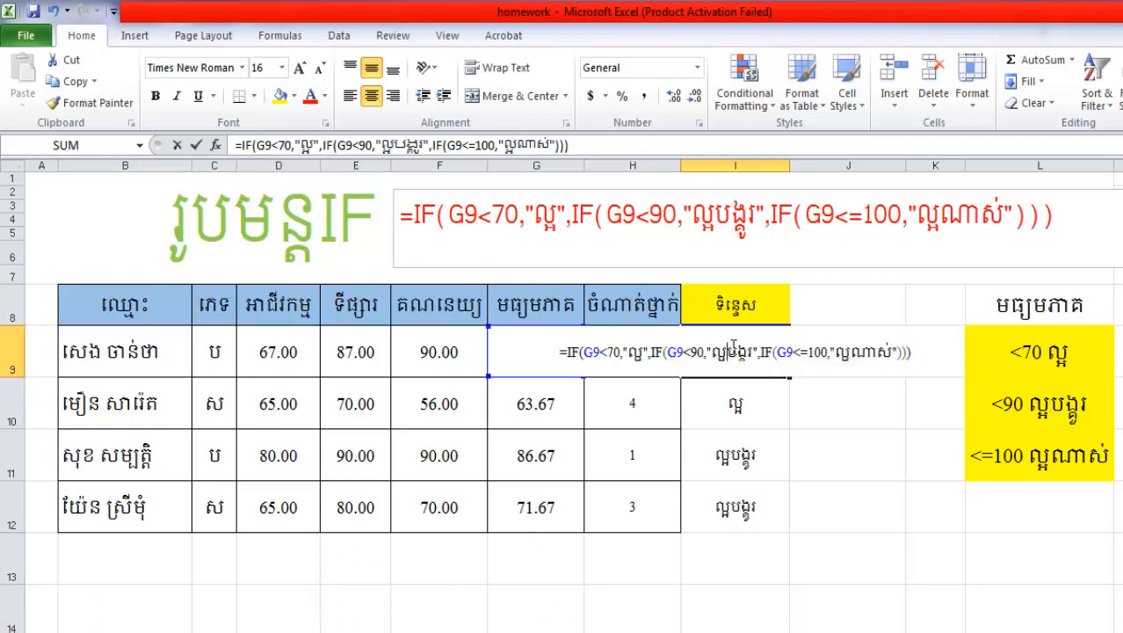
left_click(643, 354)
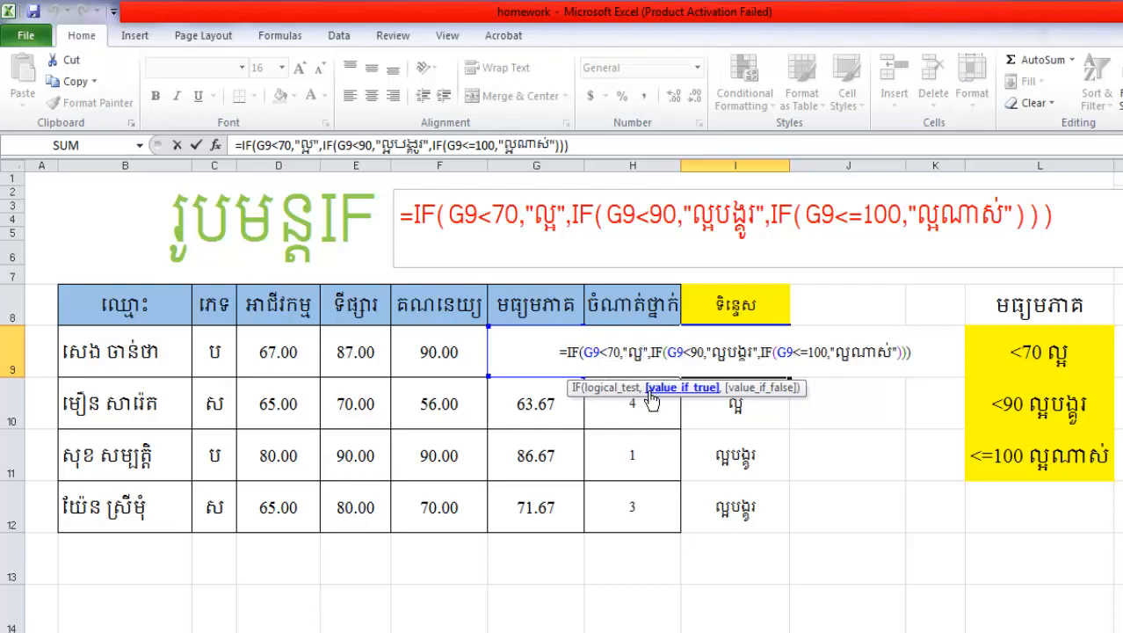
key("BackSpace")
key("BackSpace")
key("BackSpace")
type("C")
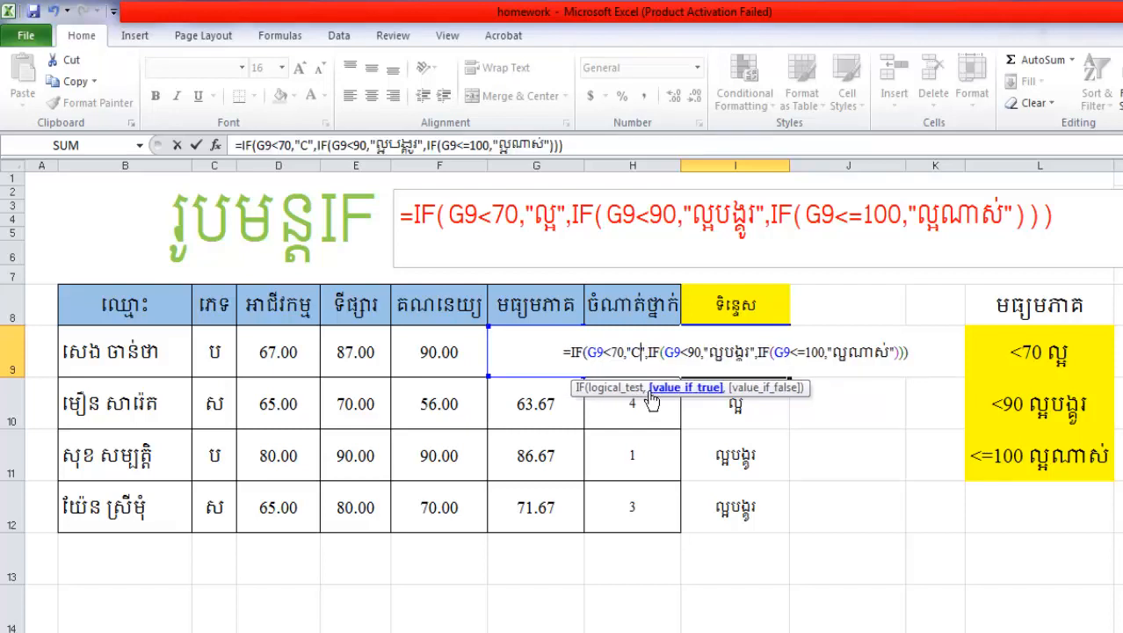
Replace the value-if-true text of the second IF (G9<90) in I9 with "B"
left_click(750, 351)
key("BackSpace")
key("BackSpace")
key("BackSpace")
key("BackSpace")
key("BackSpace")
key("BackSpace")
key("BackSpace")
key("BackSpace")
key("BackSpace")
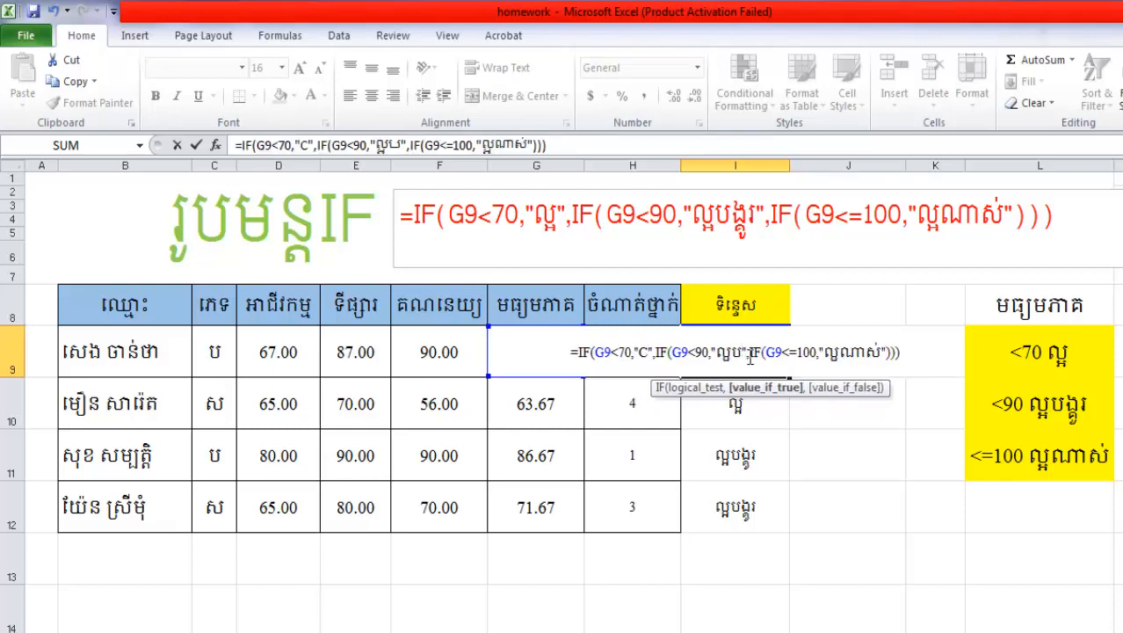
type("B")
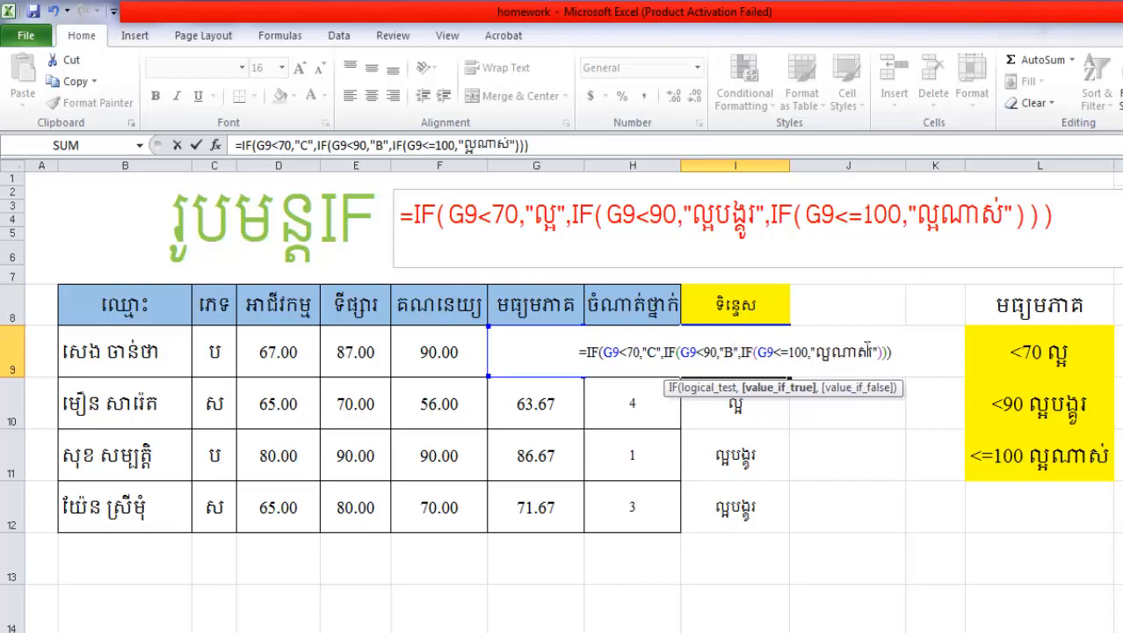
Replace the value-if-true text of the third IF (G9<=100) in I9 with "A" and commit the formula
left_click(867, 351)
key("BackSpace")
key("BackSpace")
key("BackSpace")
key("BackSpace")
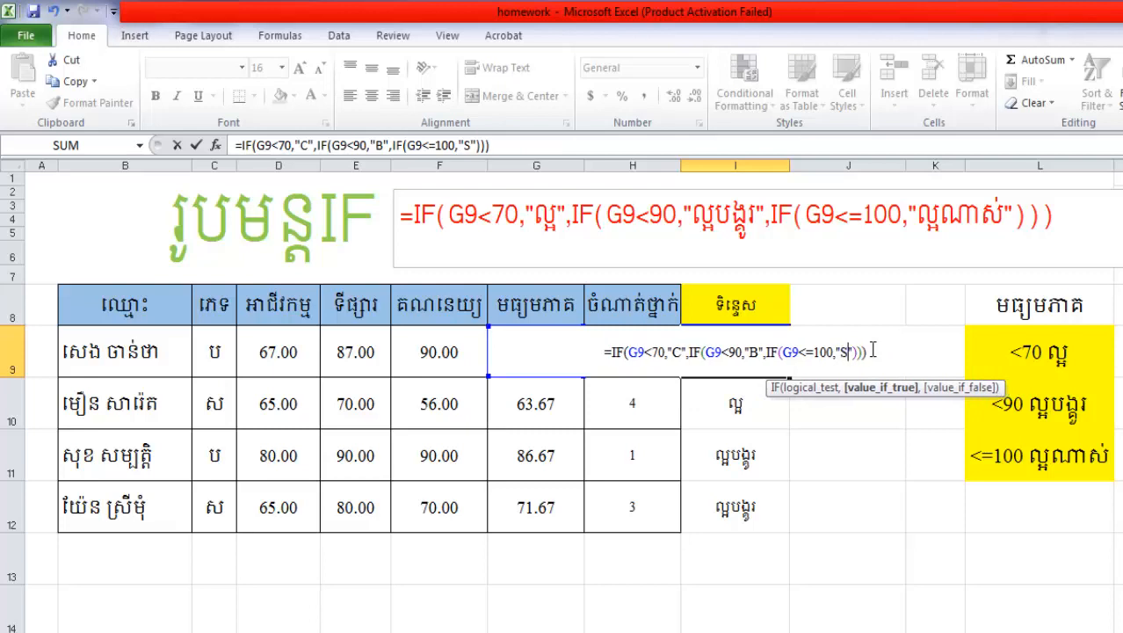
type("A")
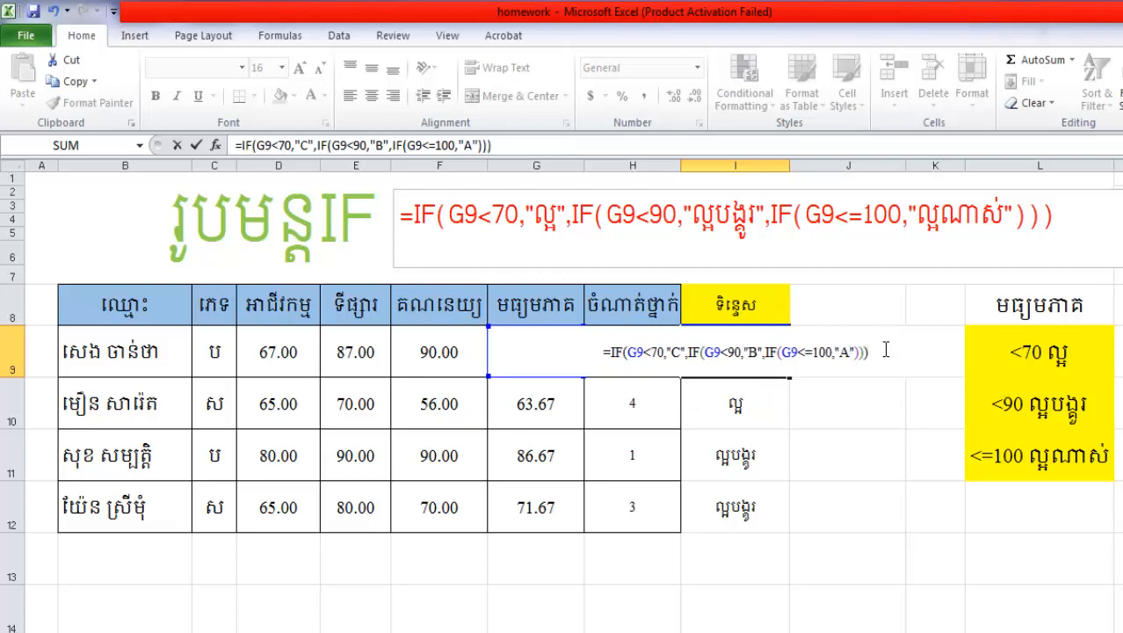
key("Return")
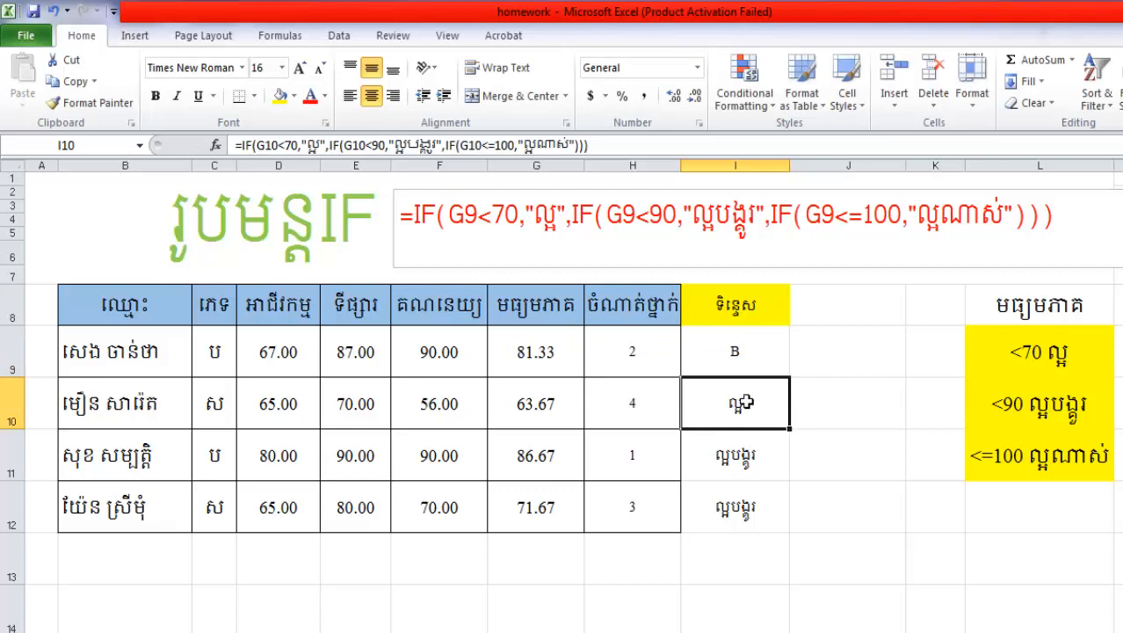
Fill the letter-grade formula from I9 down through I12
left_click(761, 360)
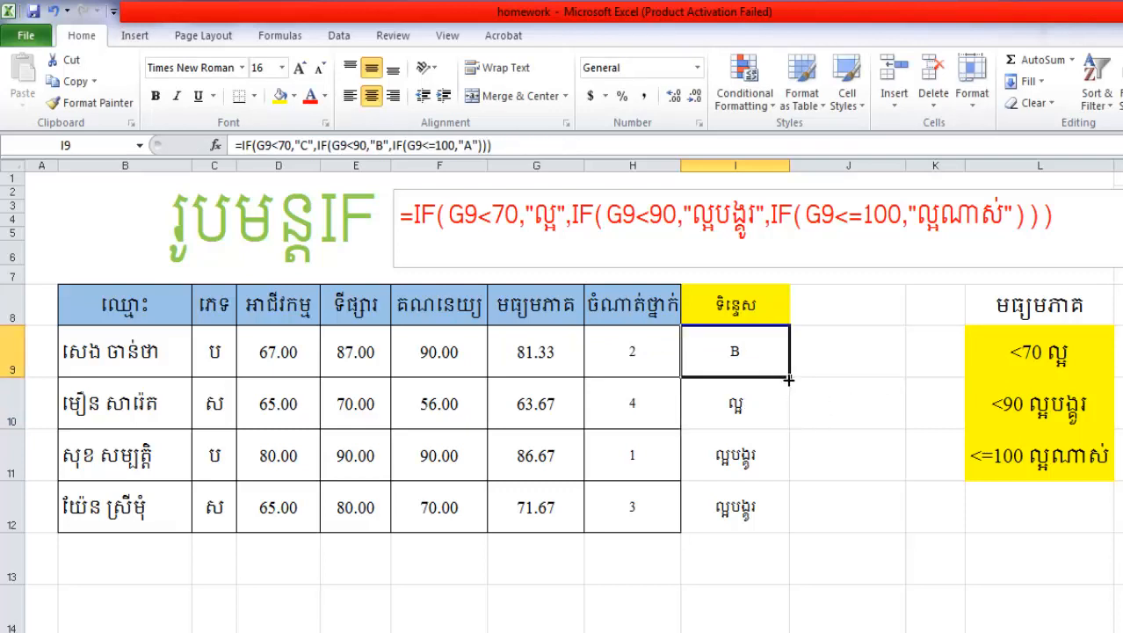
left_click_drag(789, 378, 785, 527)
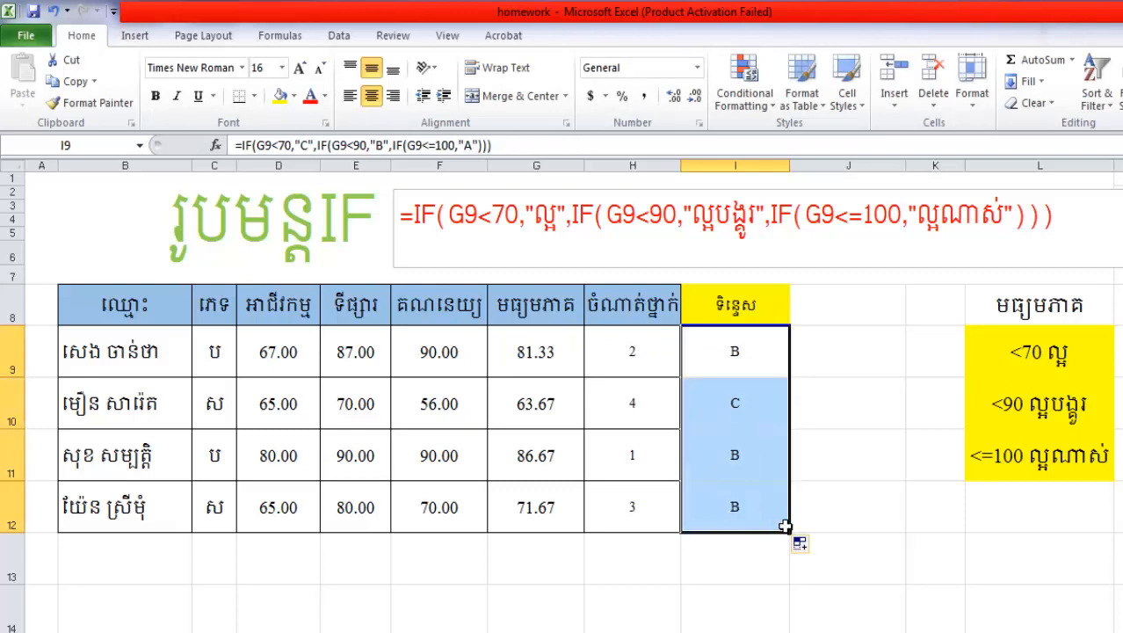
left_click(818, 520)
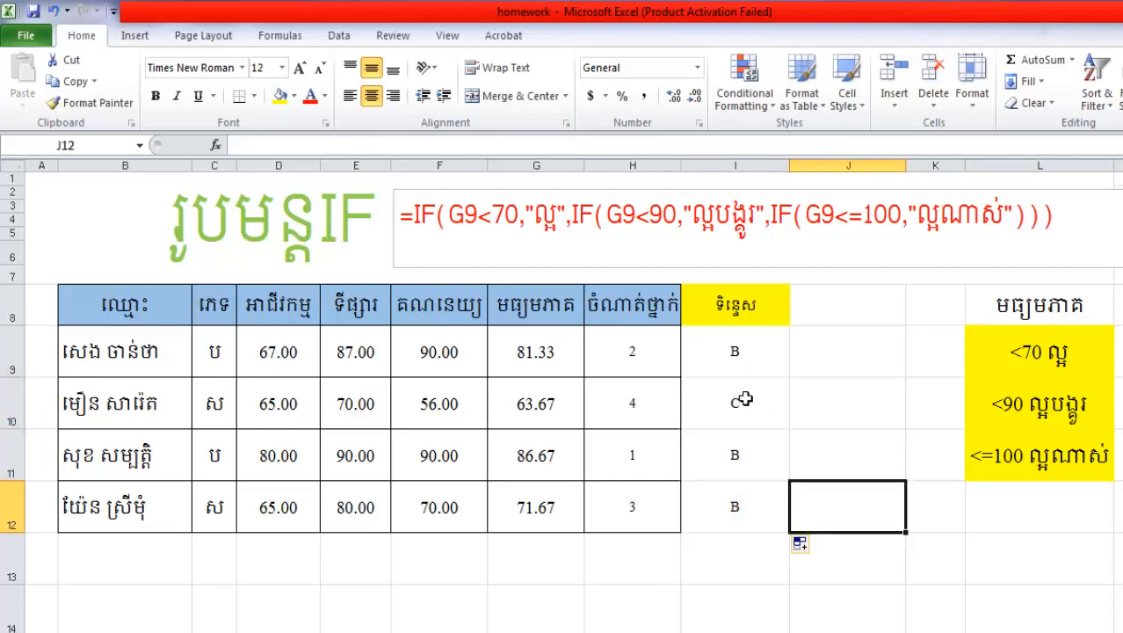
Review the nested IF formula in the text box above the table against the grading criteria in column L
left_click(802, 424)
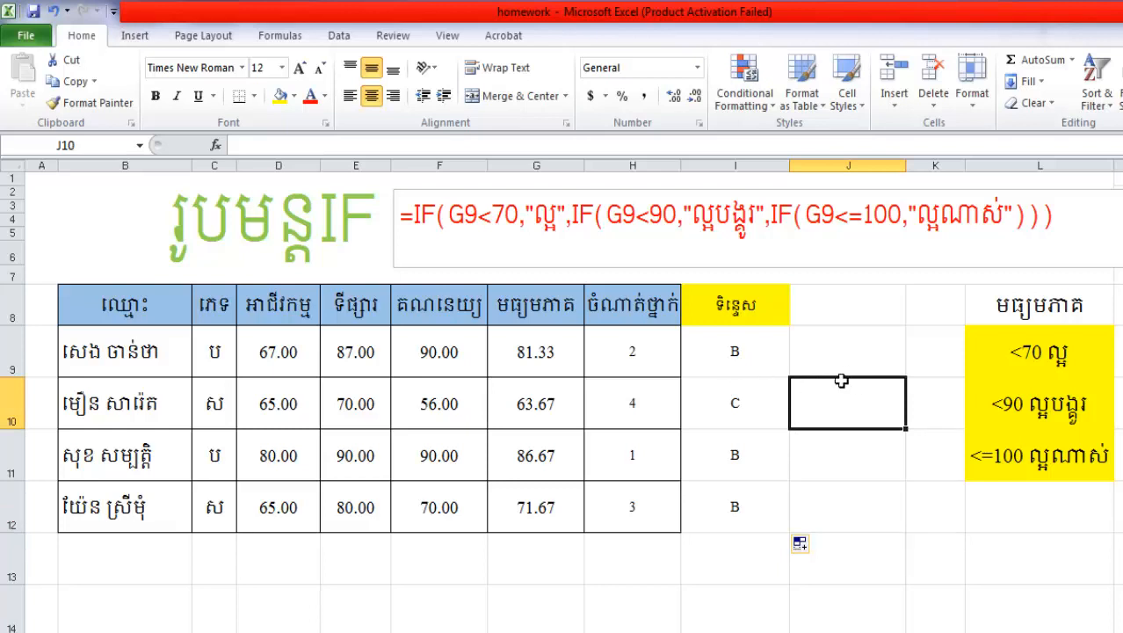
left_click(993, 313)
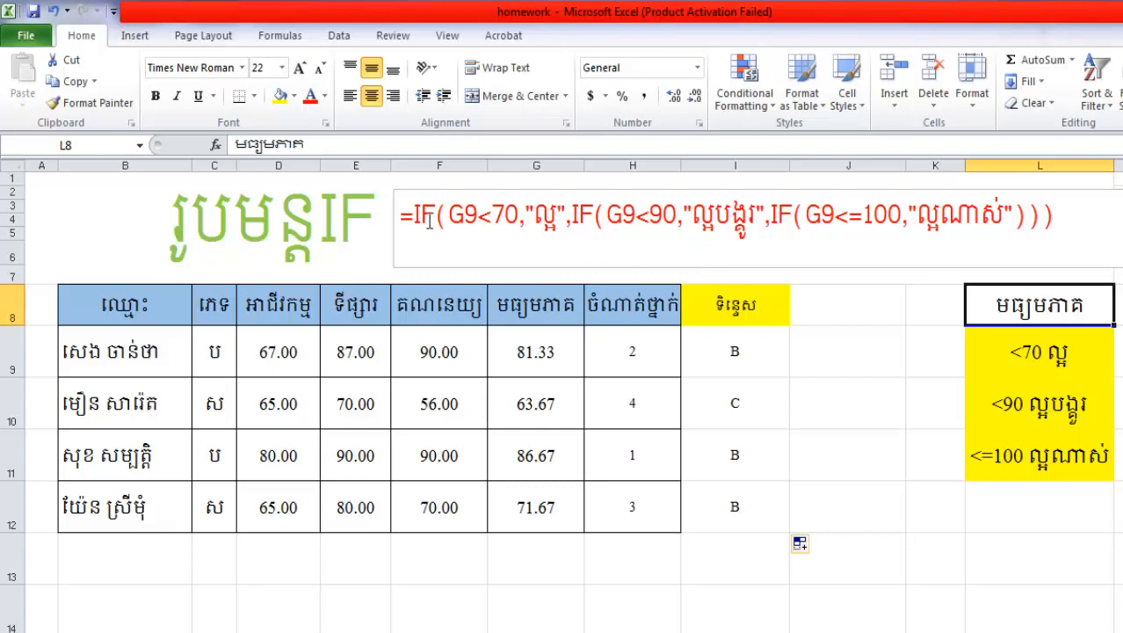
left_click(465, 218)
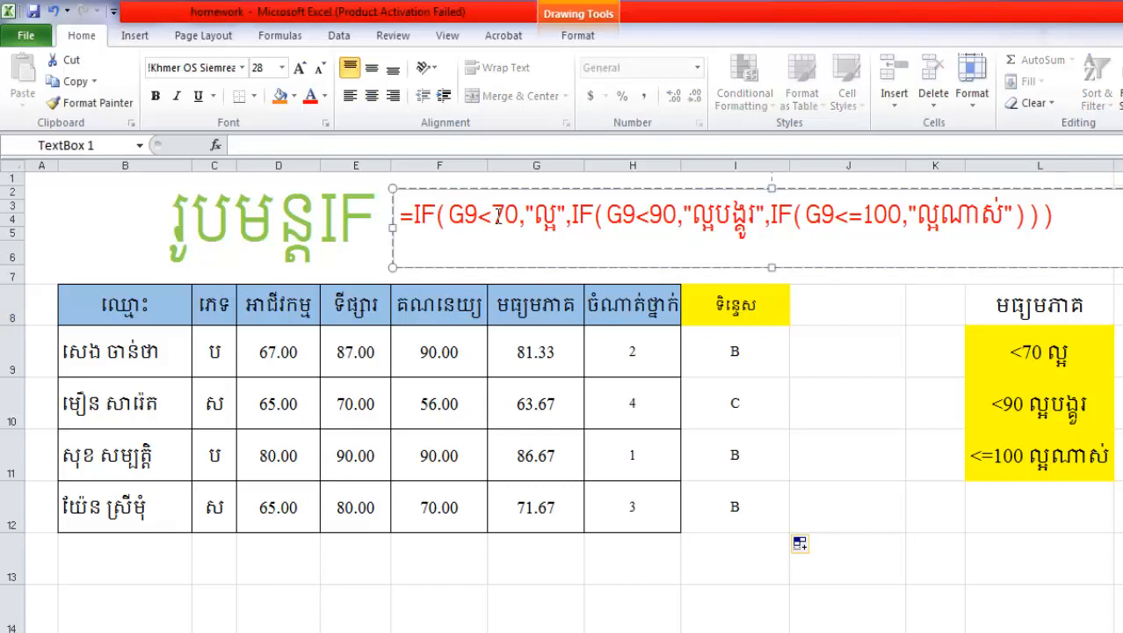
double_click(978, 231)
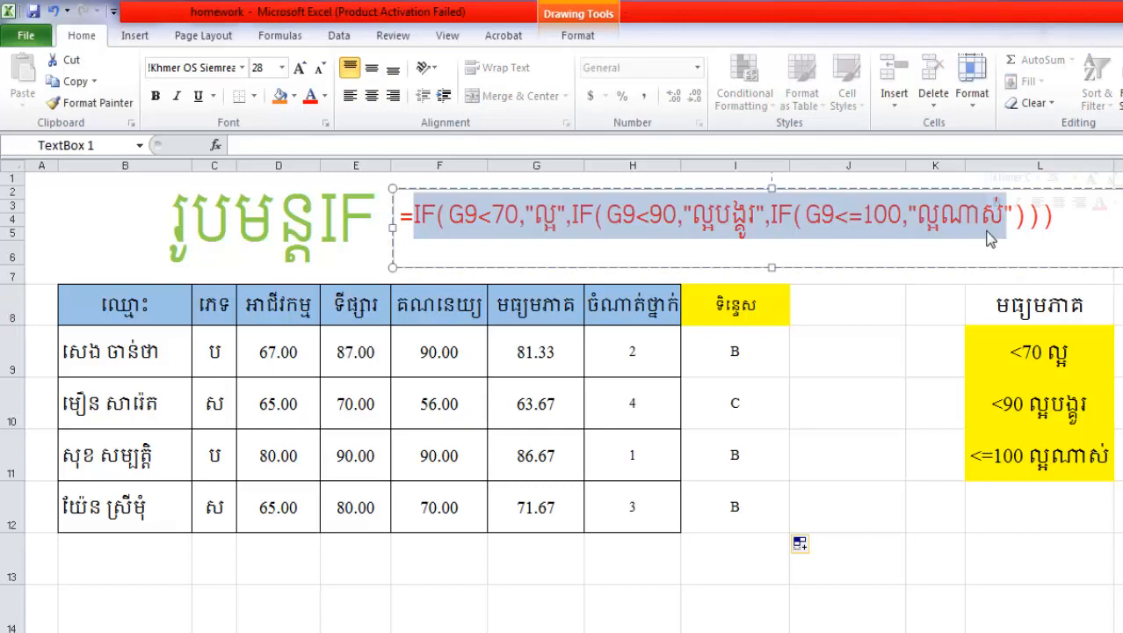
left_click(1058, 225)
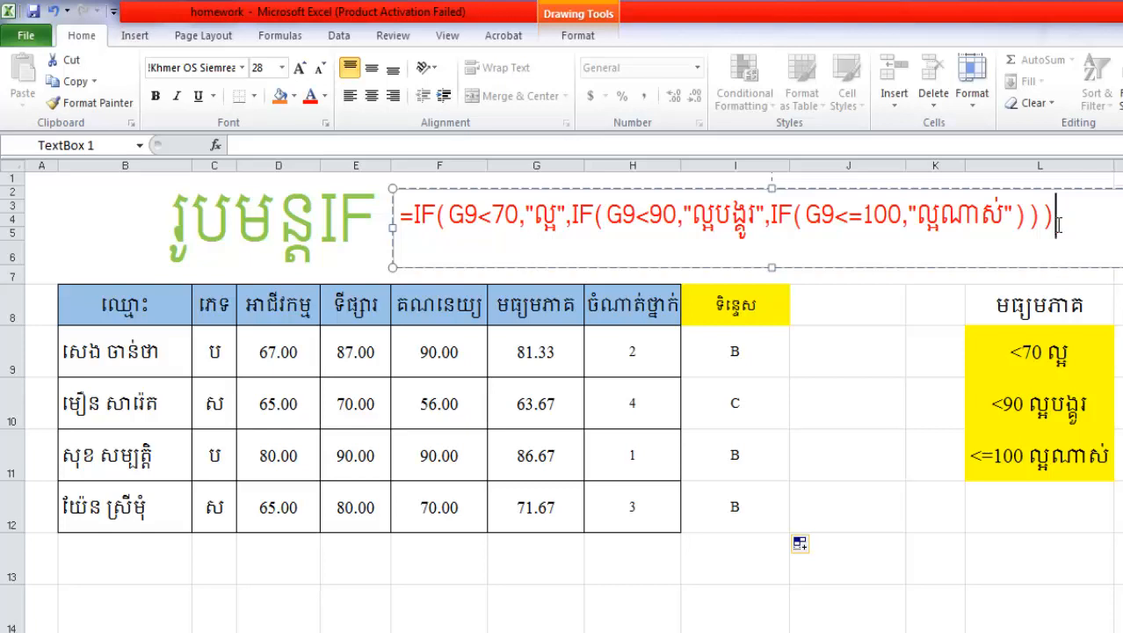
left_click_drag(1061, 224, 556, 204)
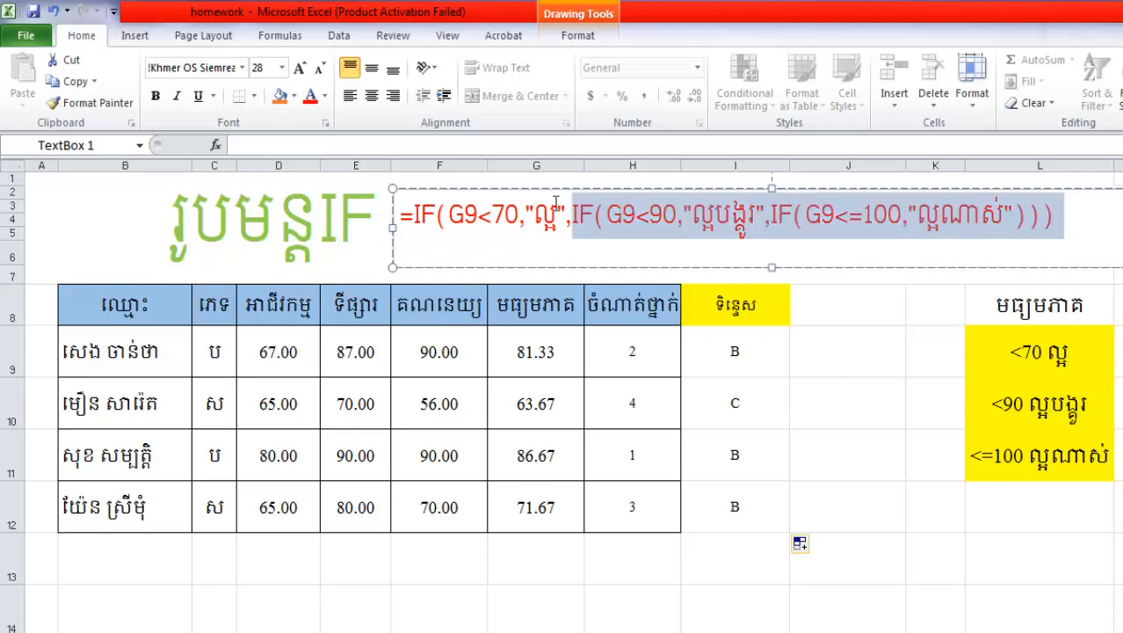
left_click(1059, 351)
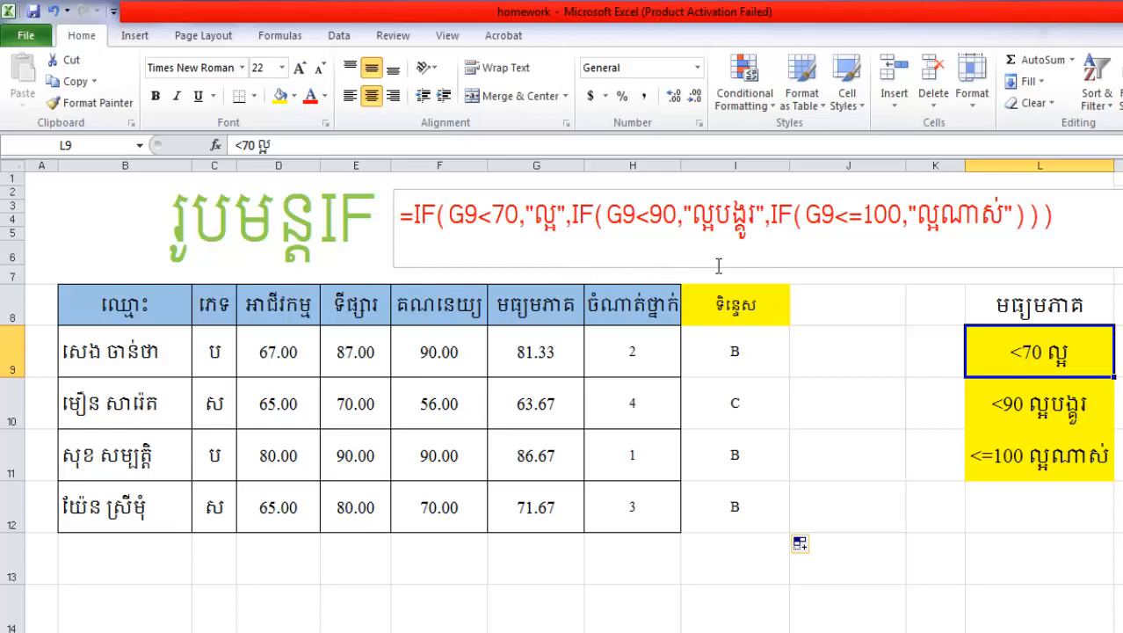
left_click(830, 387)
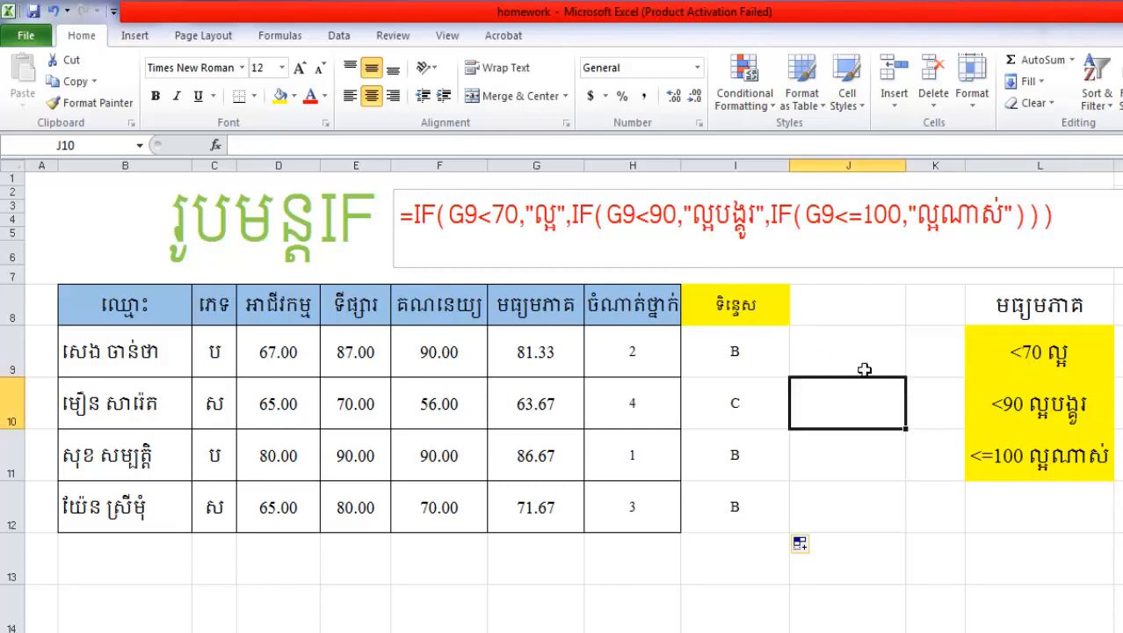